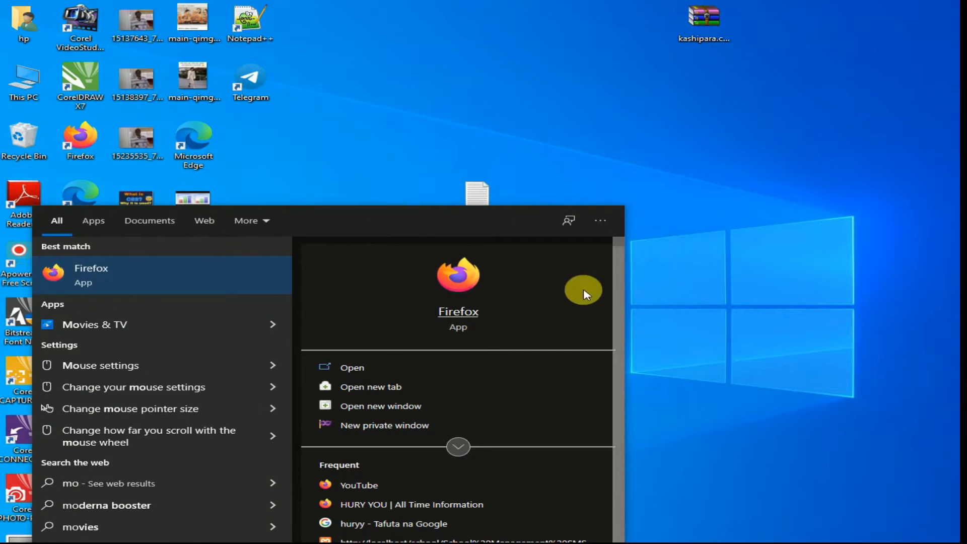
Launch Firefox and go to the wordpress.org website
click(448, 284)
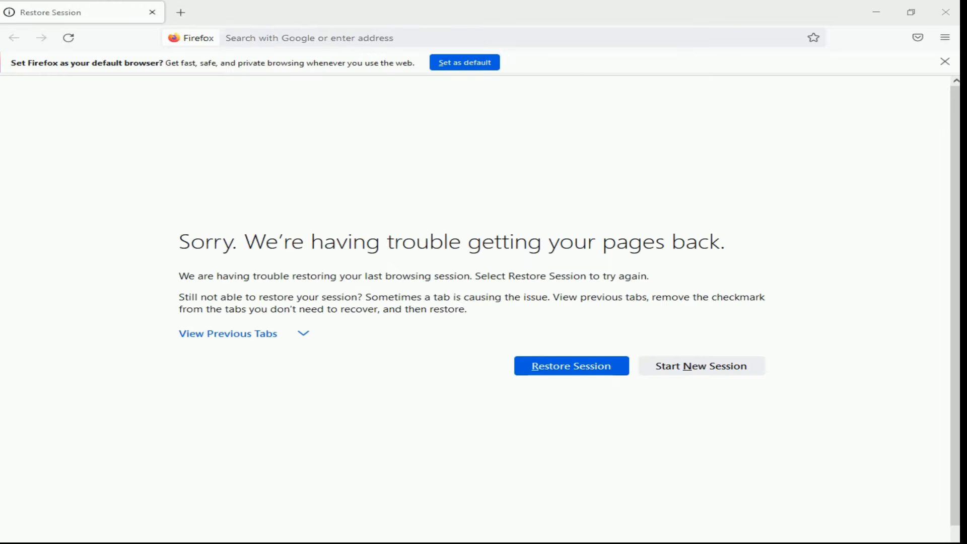
click(255, 39)
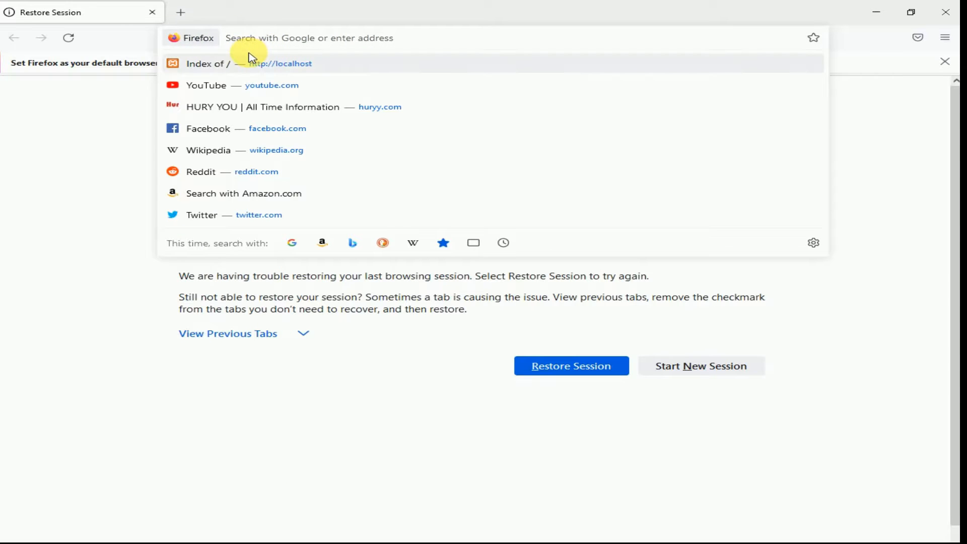
text(wo)
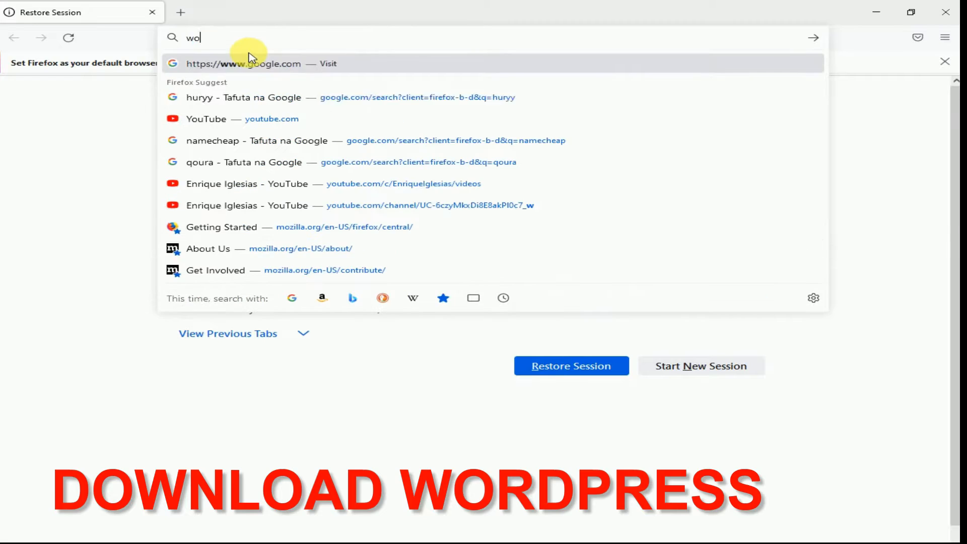
text(rdpr)
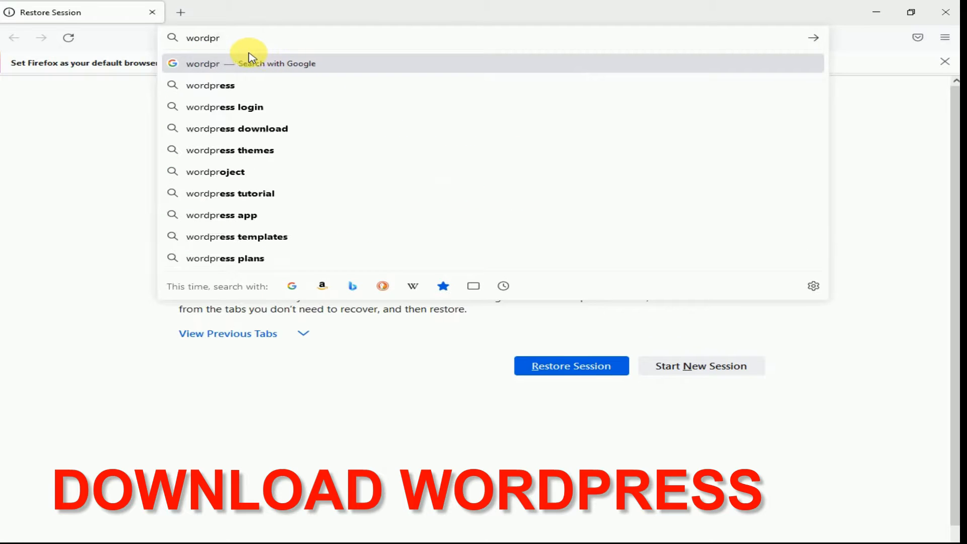
text(ess.)
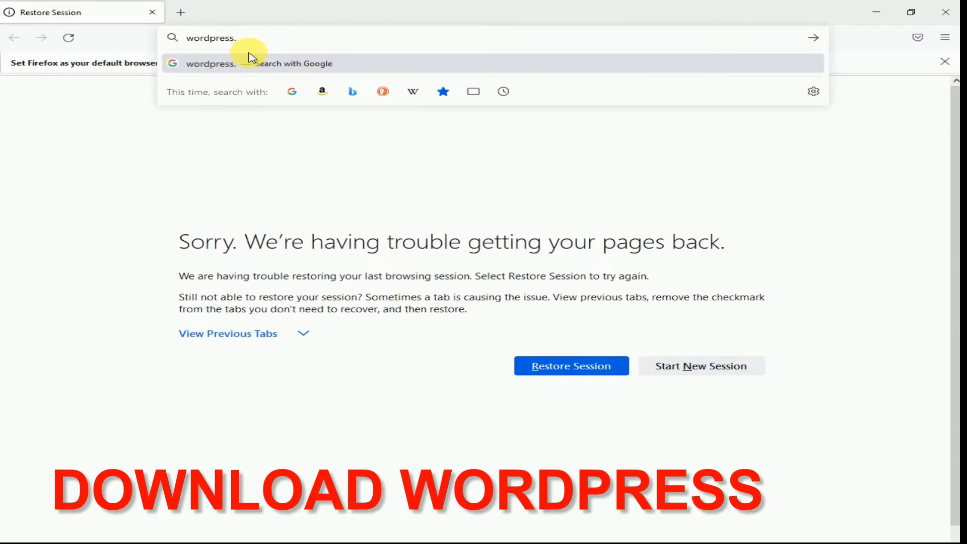
text(org)
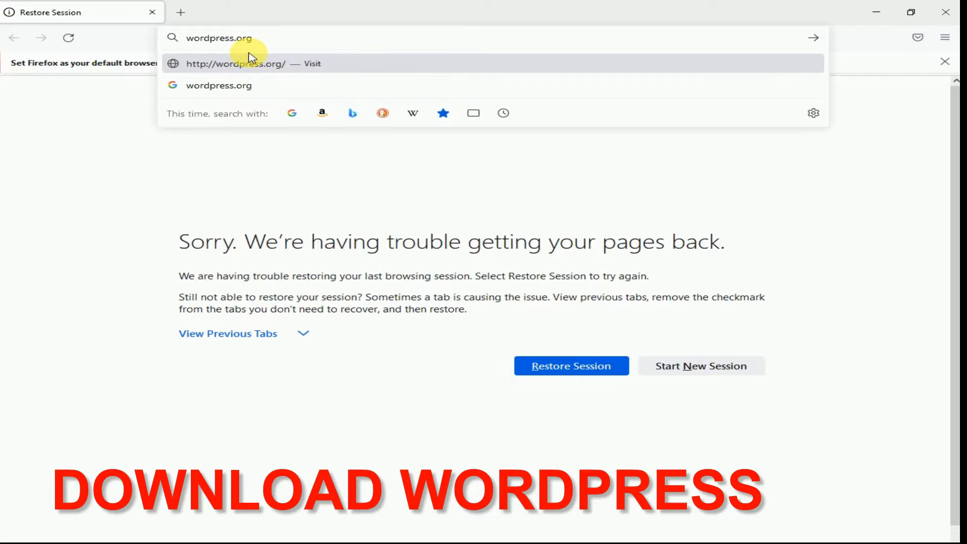
key(Return)
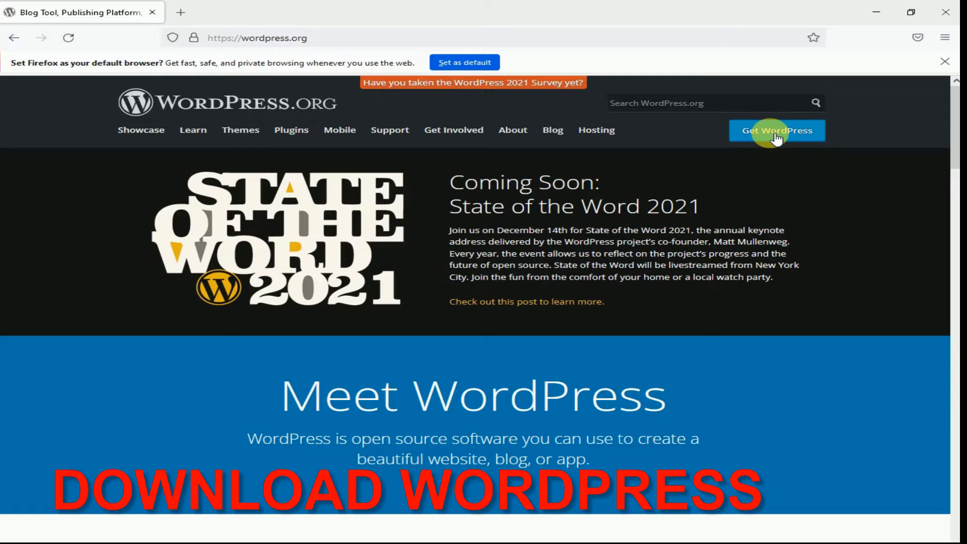
Open the Get WordPress page from the WordPress.org home page
key(ctrl+plus)
key(ctrl+plus)
key(ctrl+plus)
key(ctrl+plus)
key(ctrl+plus)
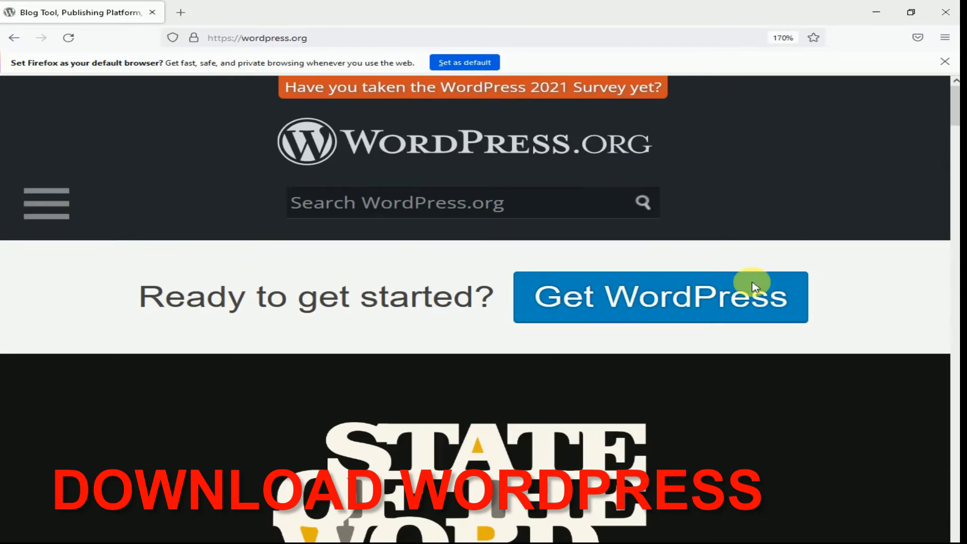
click(649, 297)
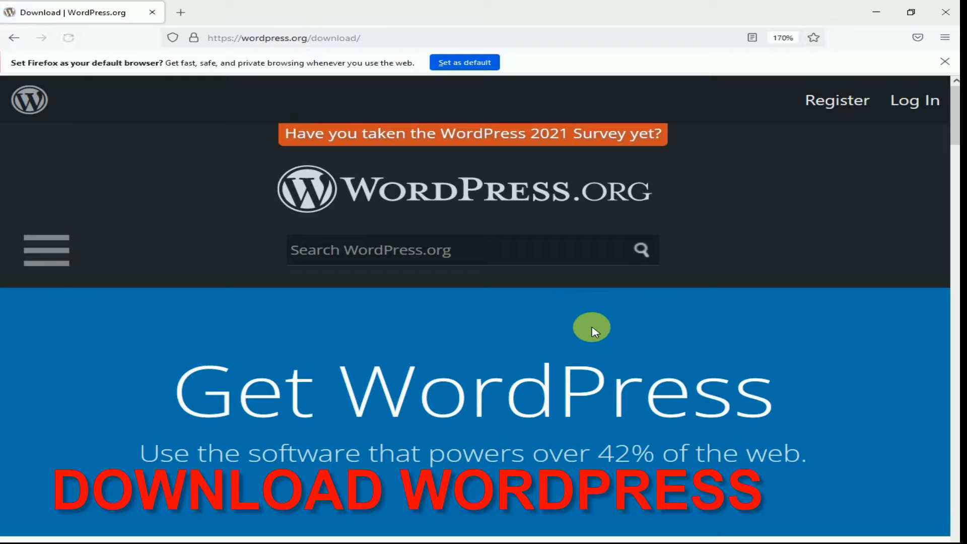
Follow the "download and install" link in the Get WordPress introduction to reach the download section
key(ctrl+minus)
key(ctrl+minus)
key(ctrl+minus)
key(ctrl+minus)
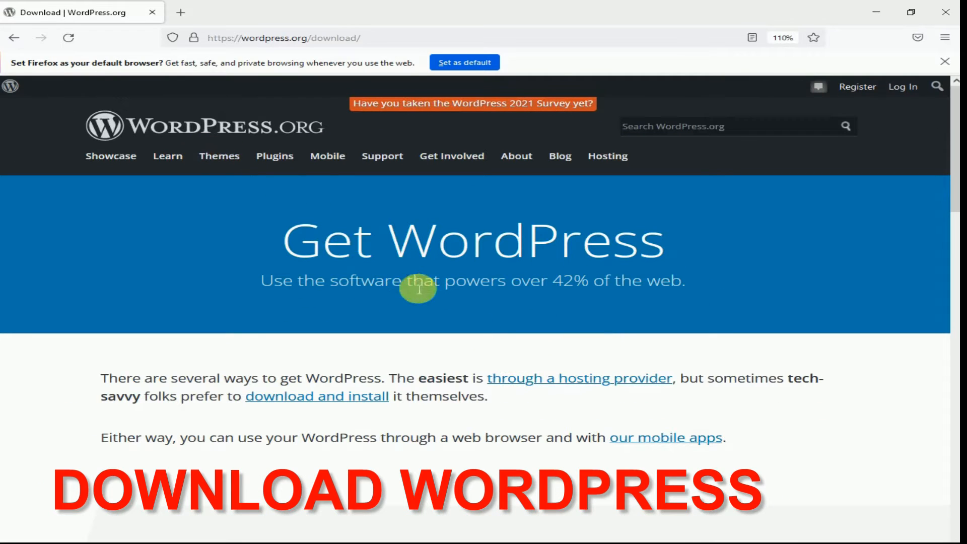
scroll(417, 287, down, 5)
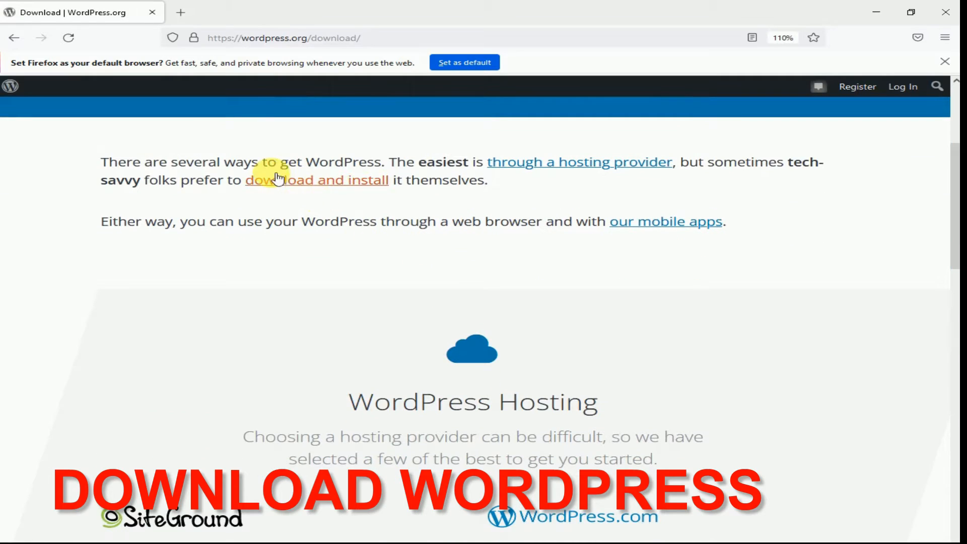
drag(100, 161, 334, 165)
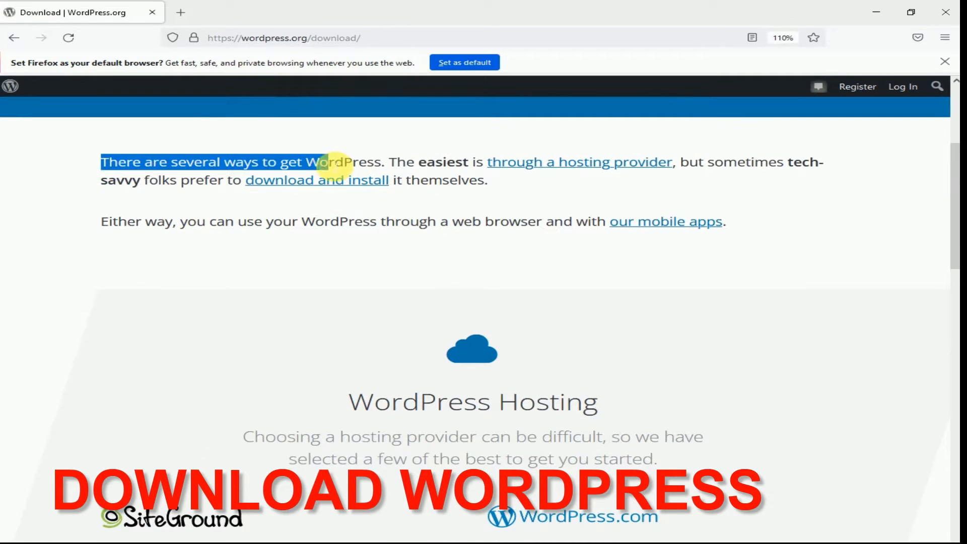
click(398, 168)
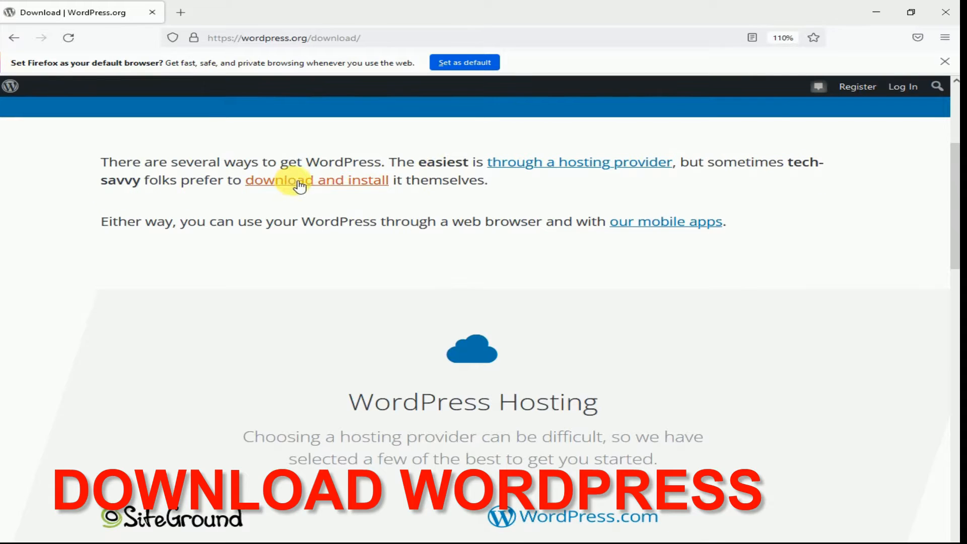
click(322, 182)
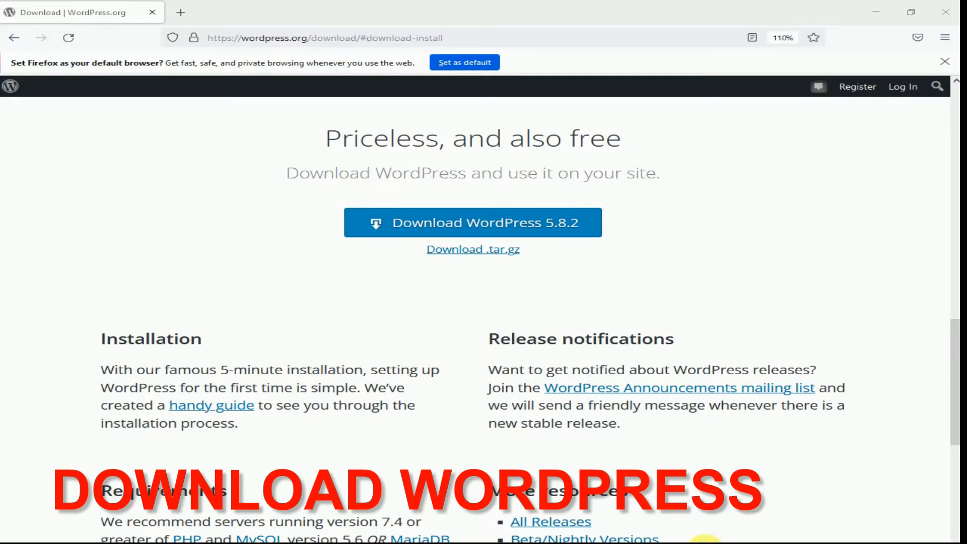
Download WordPress 5.8.2 as a zip archive, choosing to save the file rather than open it
click(554, 220)
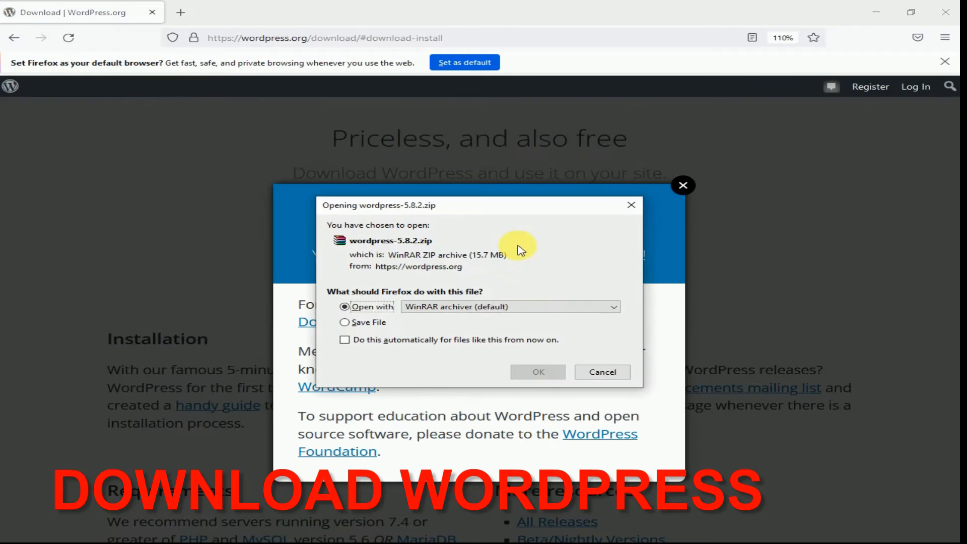
click(352, 327)
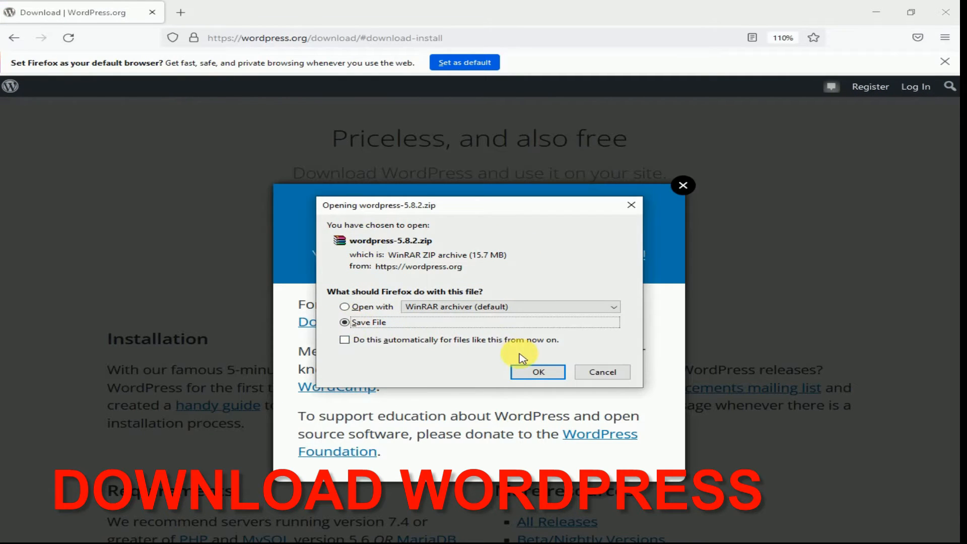
click(538, 372)
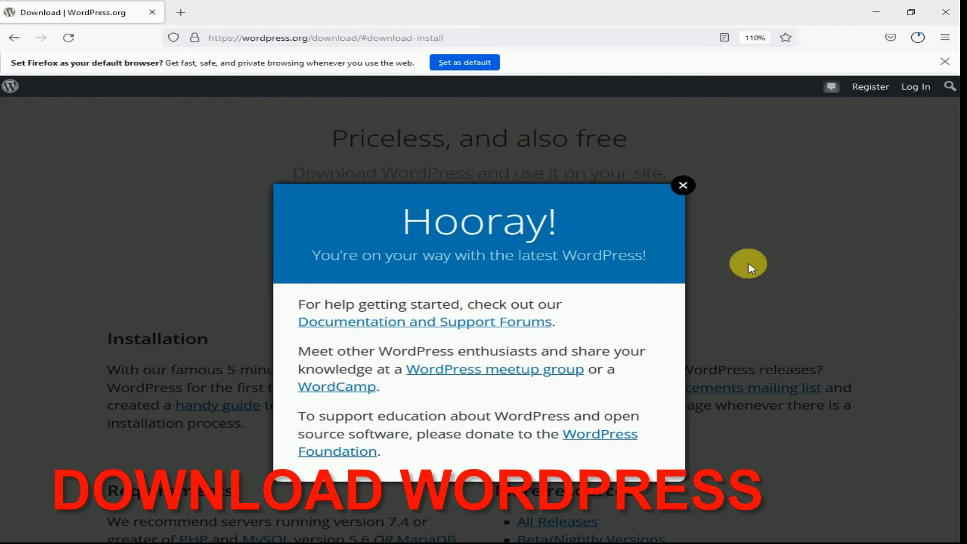
Show the finished WordPress download in its folder and cut the wordpress-5.8.2(1) archive
click(915, 40)
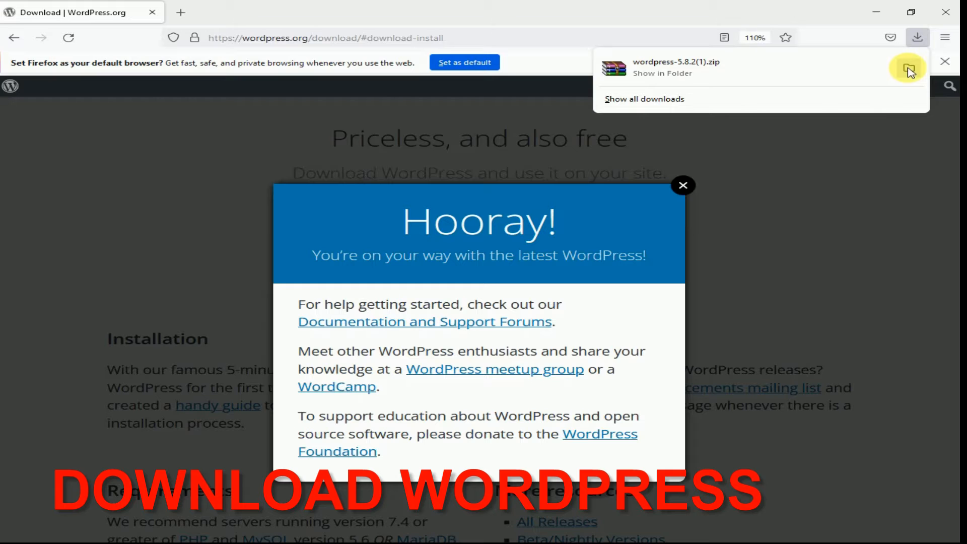
click(909, 70)
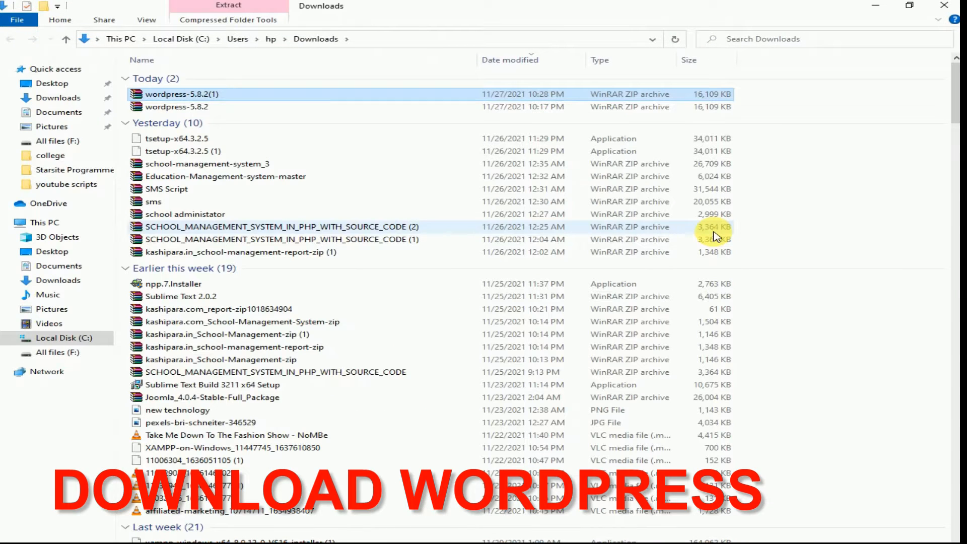
double_click(209, 98)
right_click(209, 98)
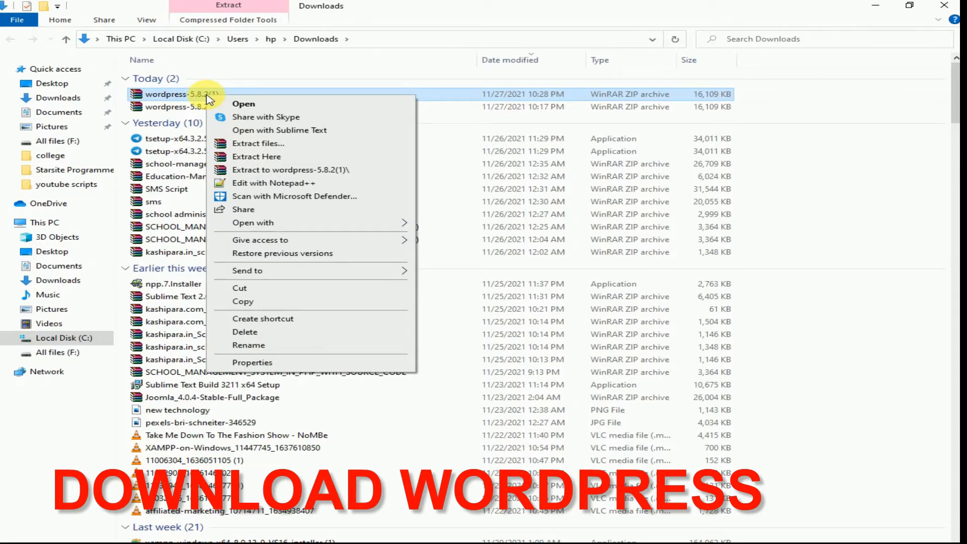
click(240, 290)
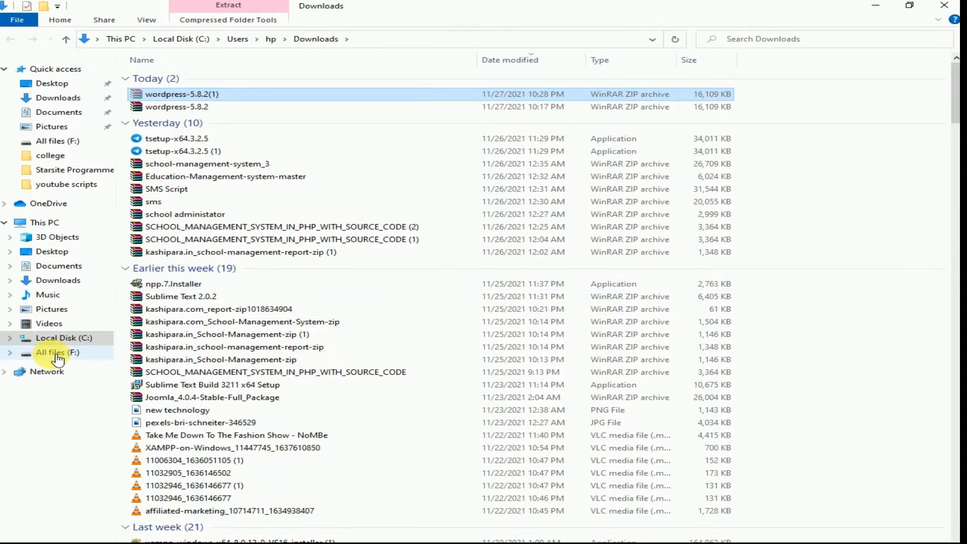
Go to the htdocs folder inside the xampp folder on Local Disk (C:)
click(64, 341)
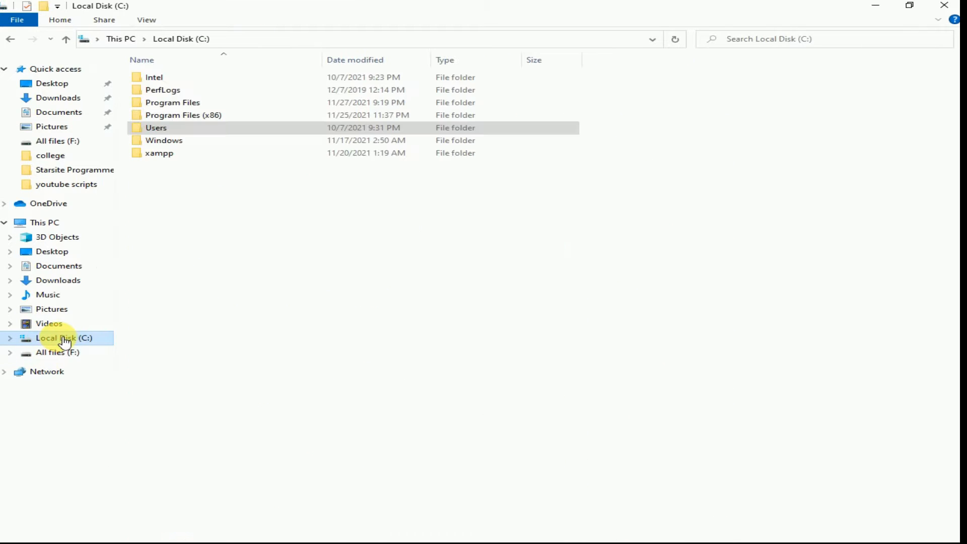
click(316, 256)
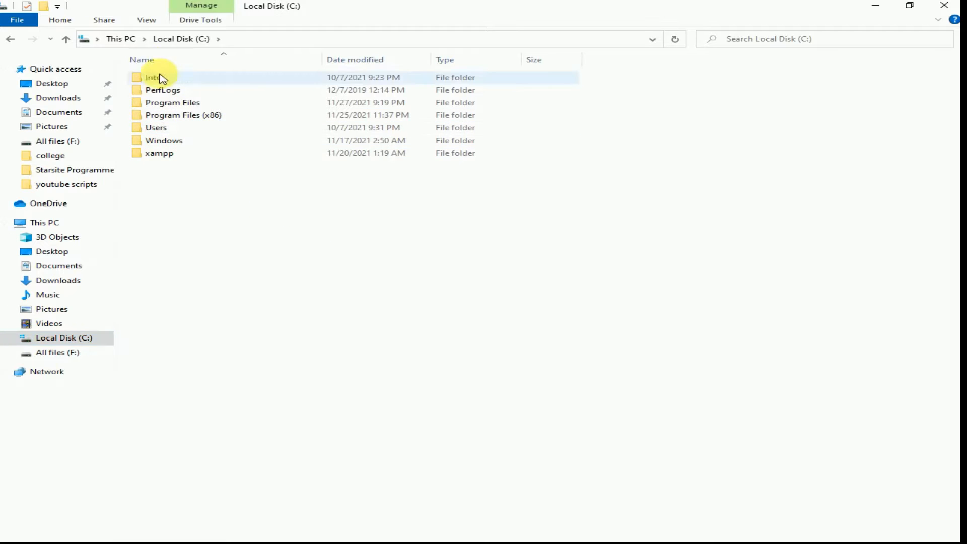
click(122, 40)
click(190, 209)
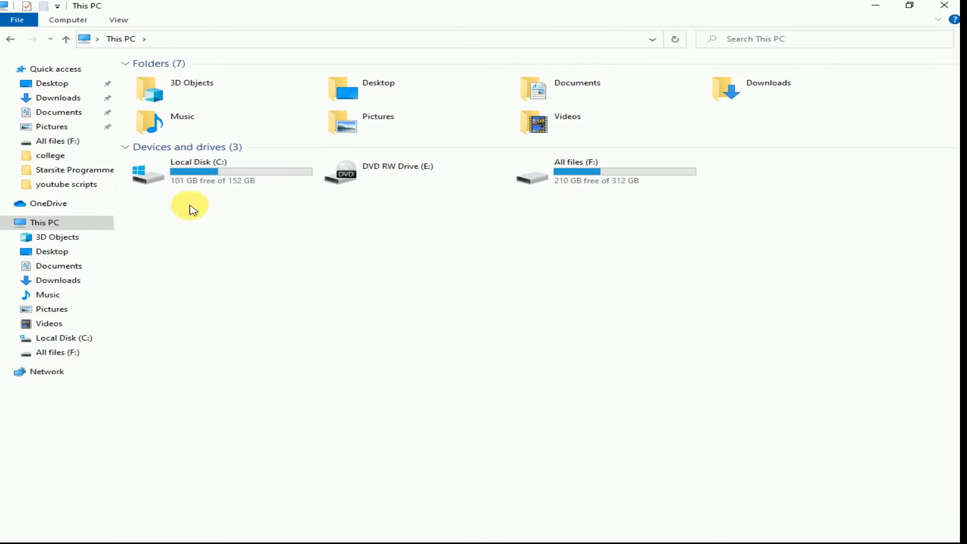
click(222, 180)
double_click(221, 181)
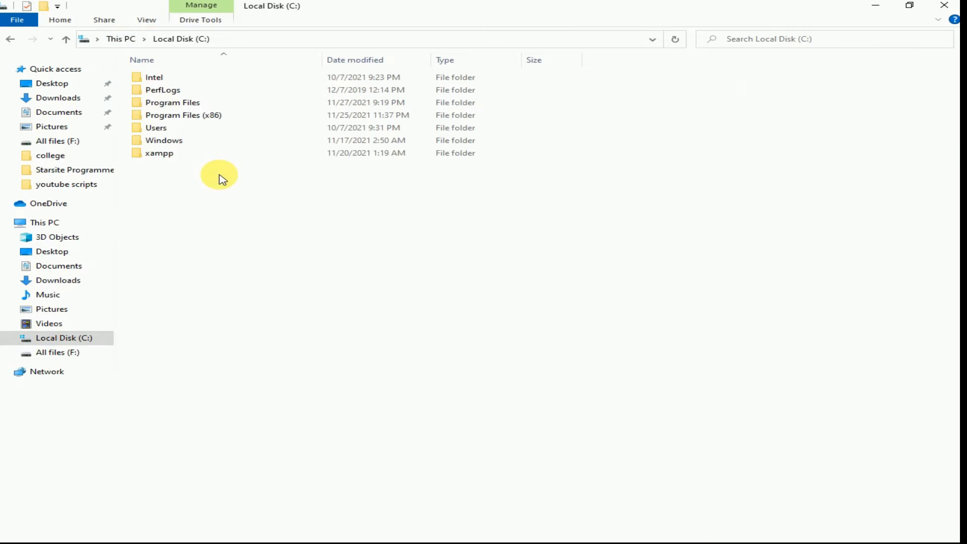
click(166, 157)
double_click(167, 158)
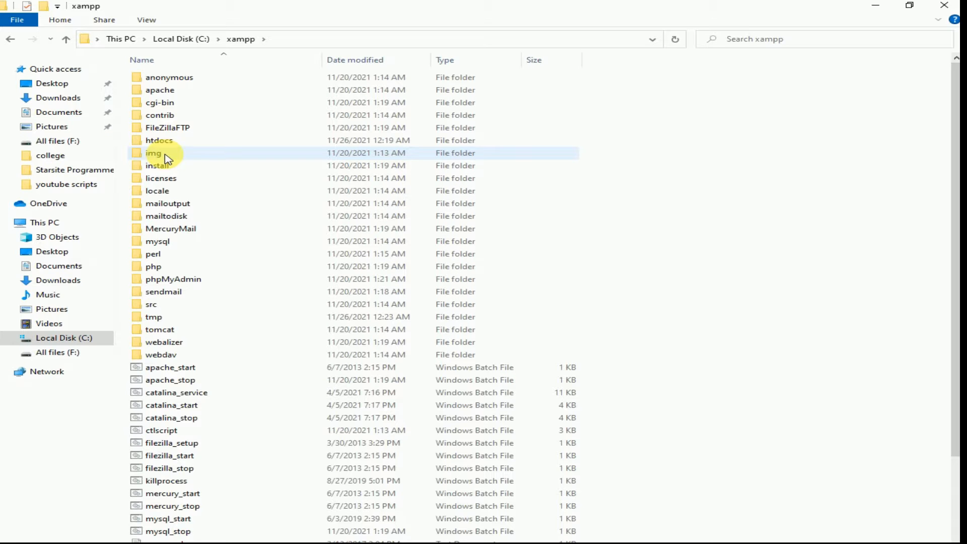
click(167, 143)
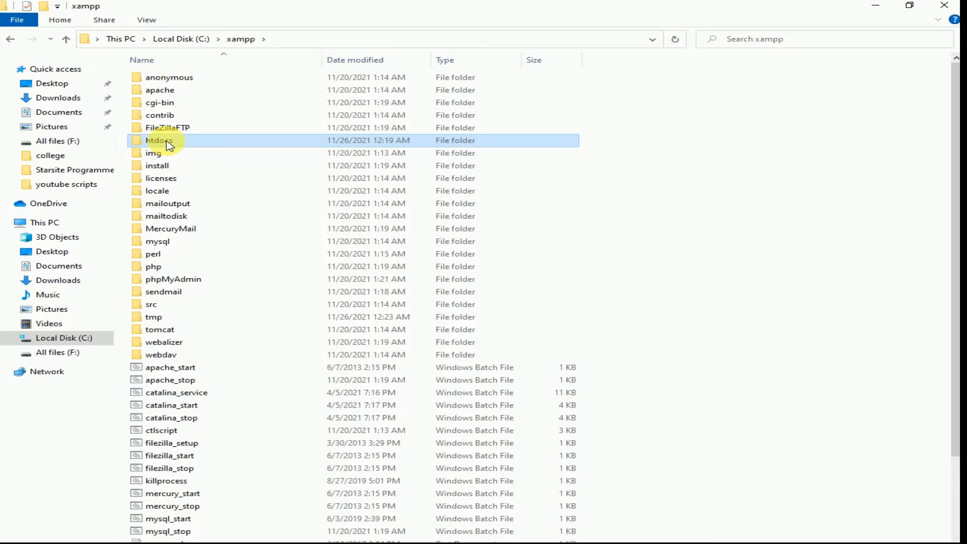
double_click(168, 143)
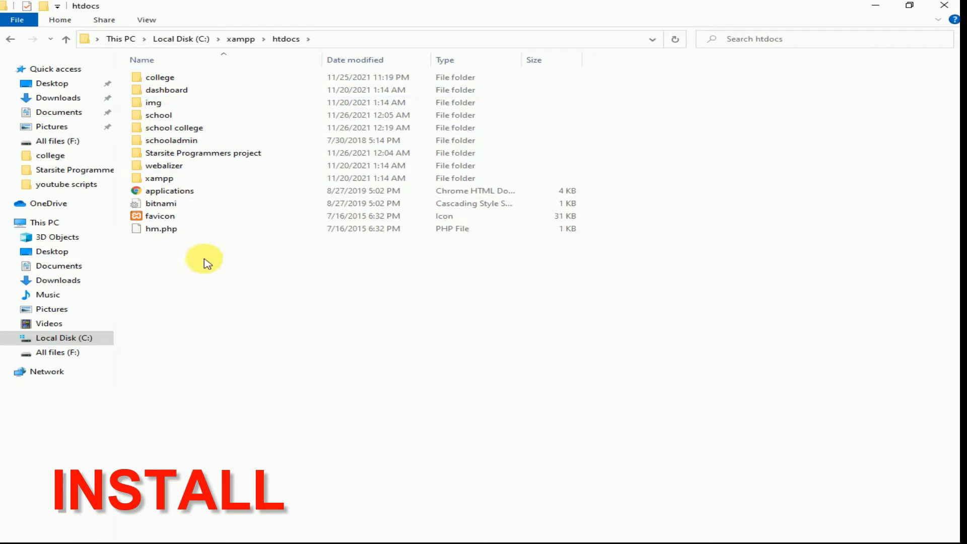
Paste the cut wordpress-5.8.2(1) archive into the htdocs folder
right_click(259, 349)
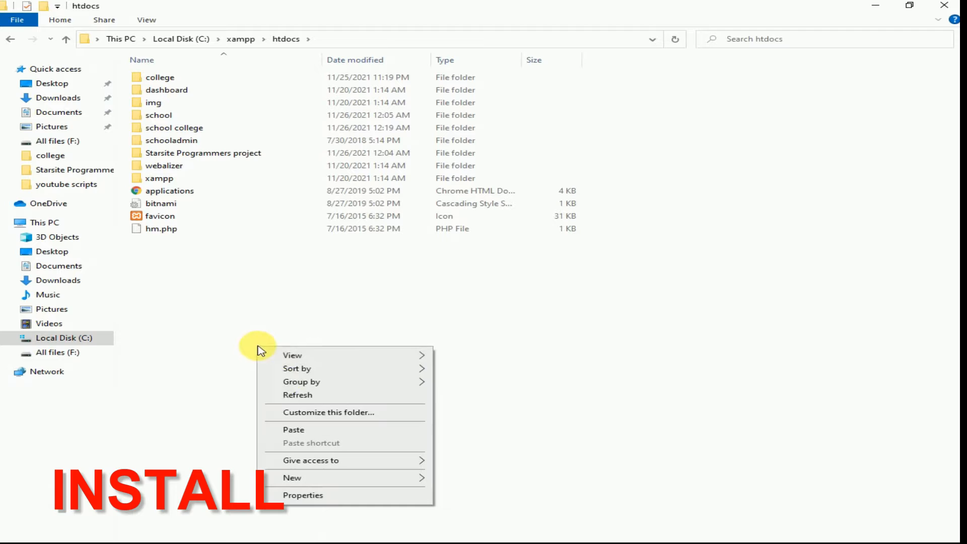
click(290, 429)
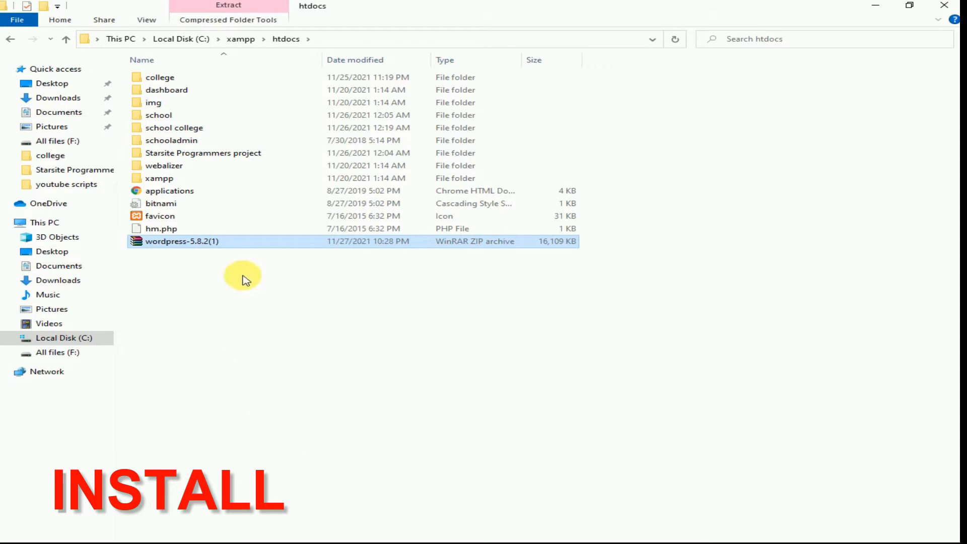
right_click(254, 245)
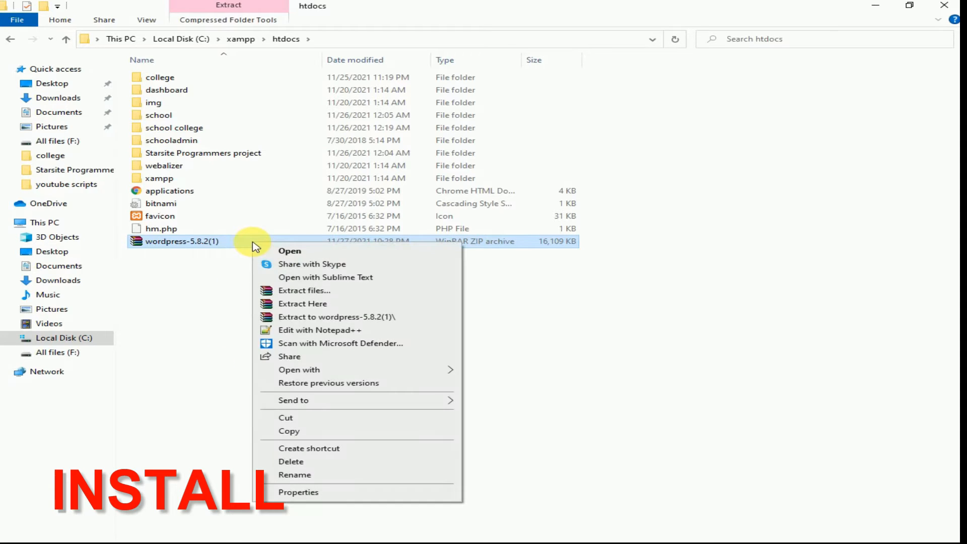
click(201, 312)
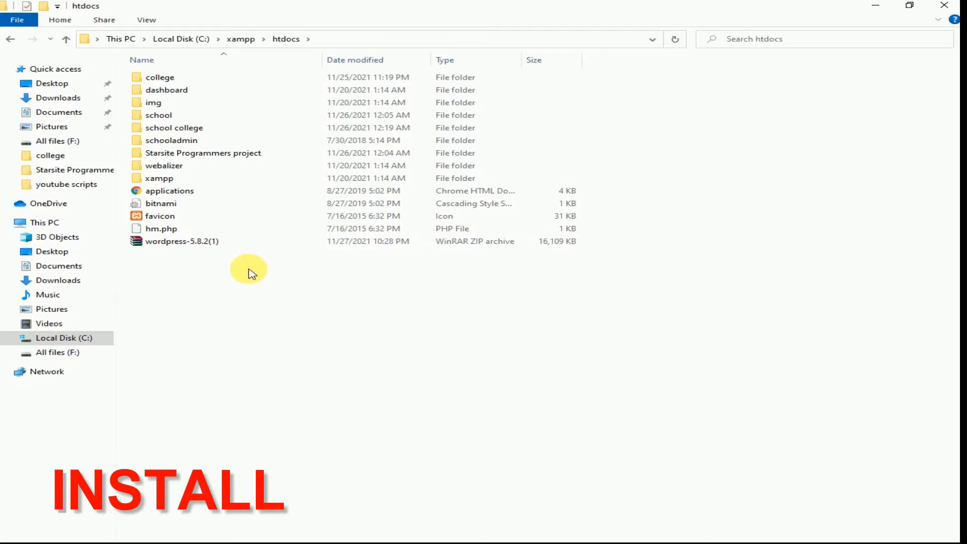
Create a new folder named MY WORDPRESS WEBSITE inside htdocs
right_click(250, 315)
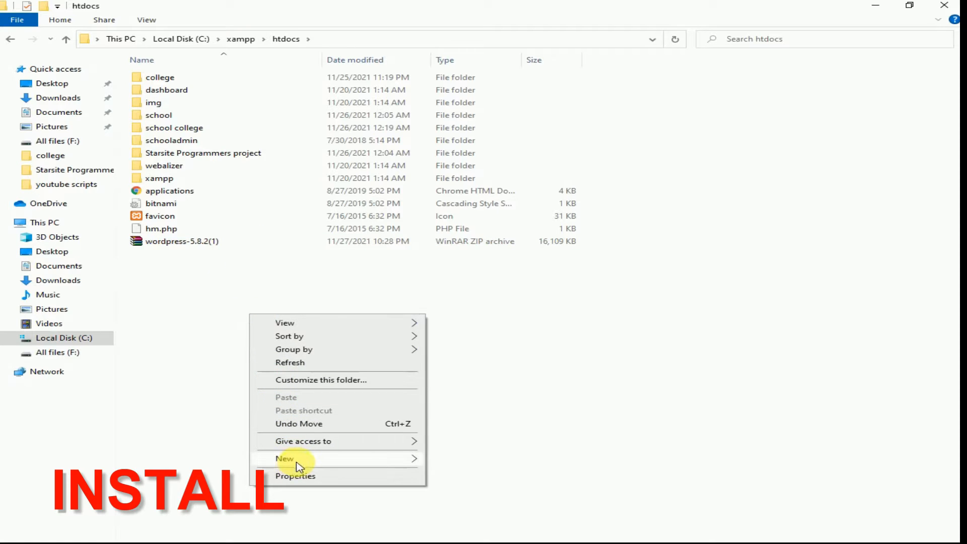
mouse_move(297, 459)
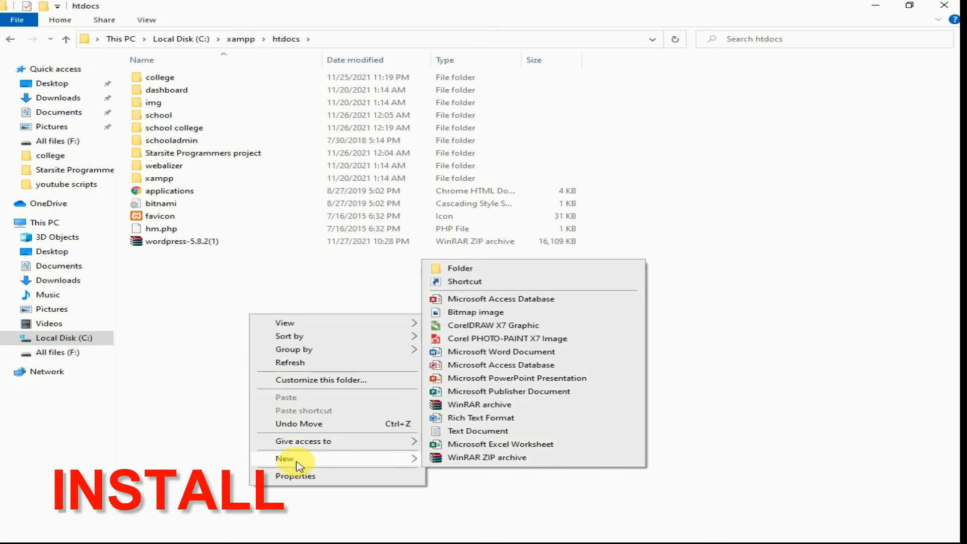
click(458, 269)
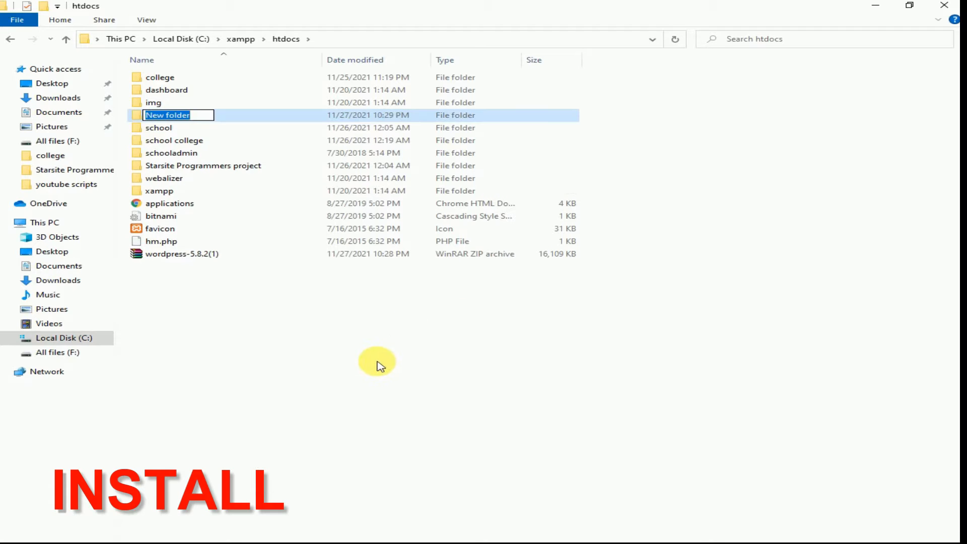
key(BackSpace)
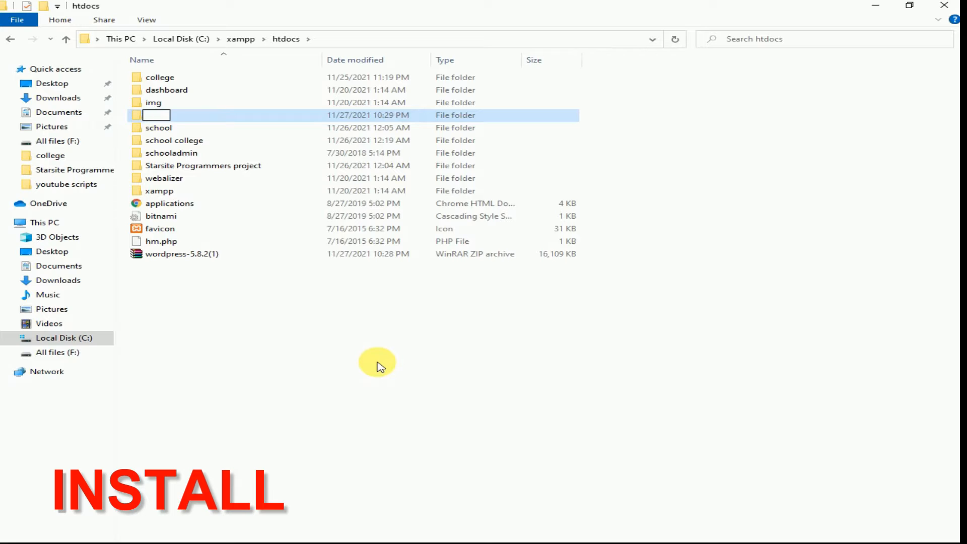
text(my)
text(WORDPRESS WEBSITE)
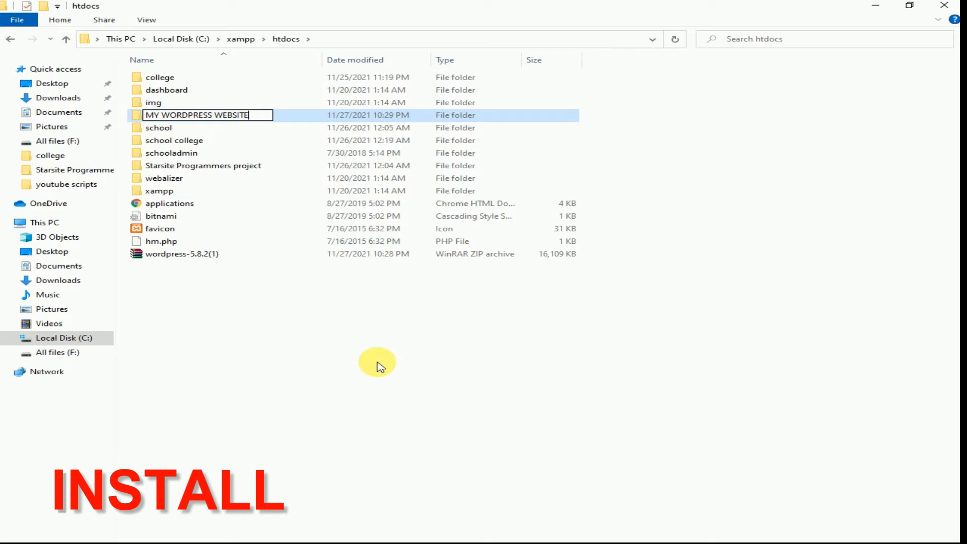
key(Return)
double_click(328, 115)
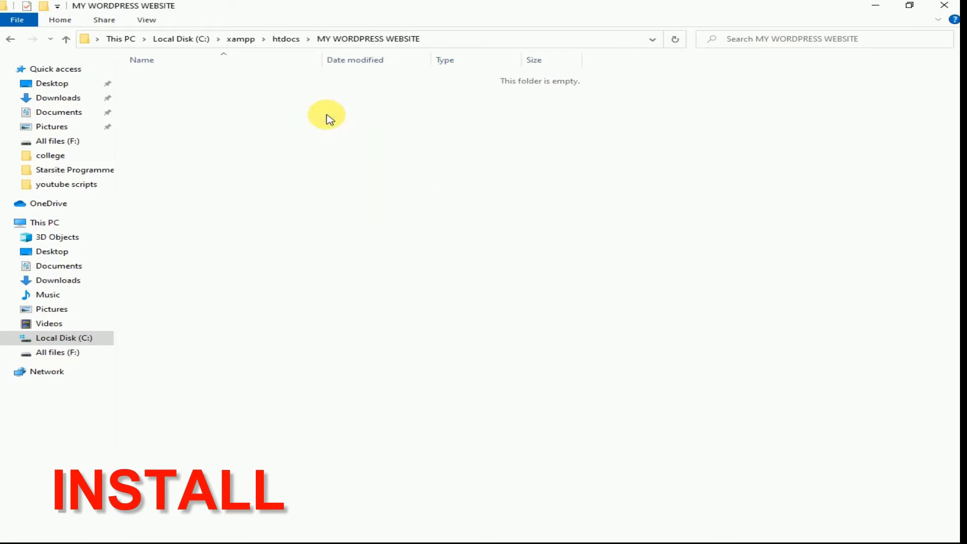
right_click(294, 170)
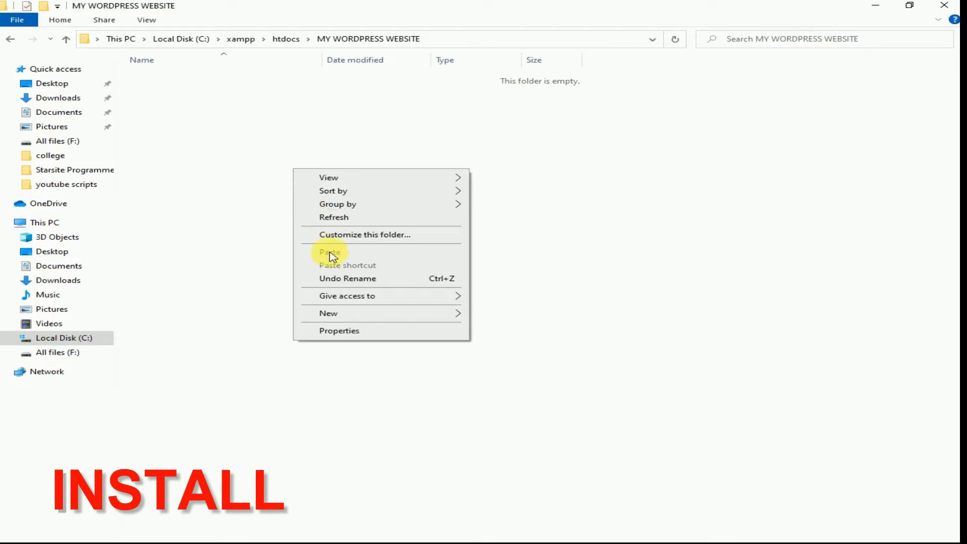
click(271, 181)
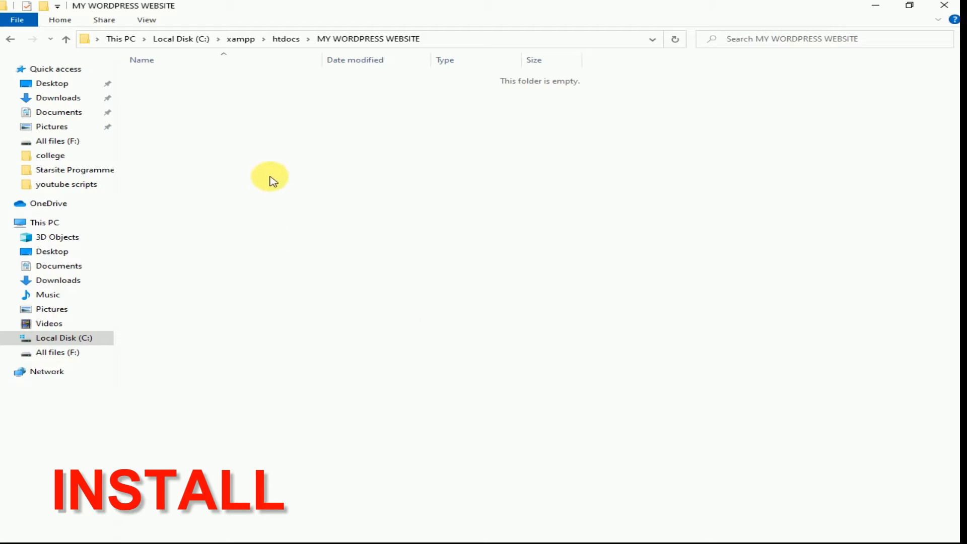
click(285, 40)
Move the wordpress-5.8.2(1) archive from htdocs into the MY WORDPRESS WEBSITE folder by cutting and pasting it
click(285, 254)
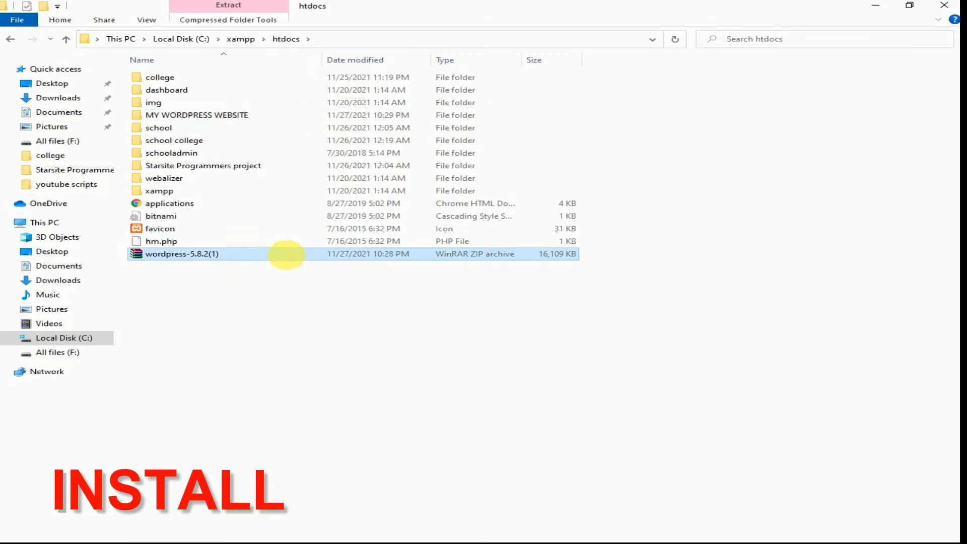
right_click(285, 254)
click(316, 431)
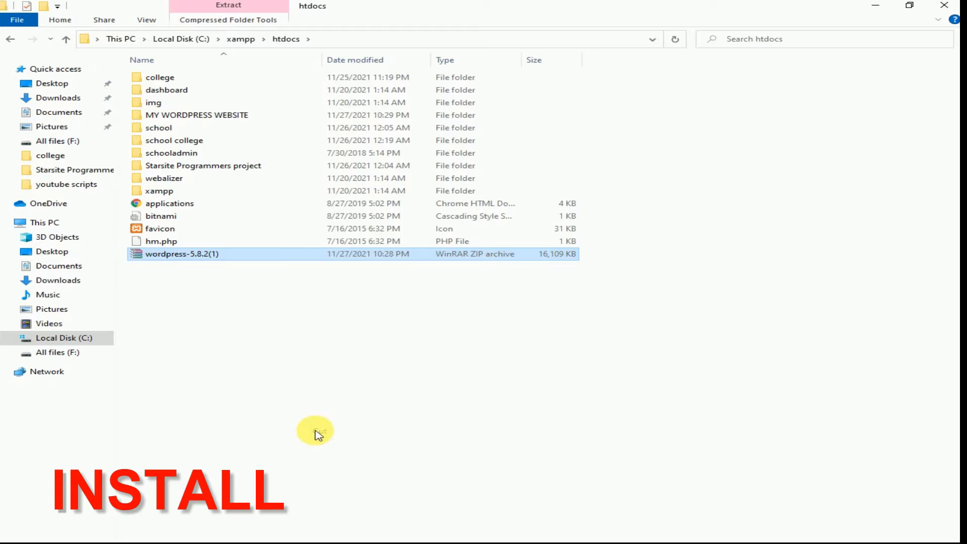
double_click(232, 115)
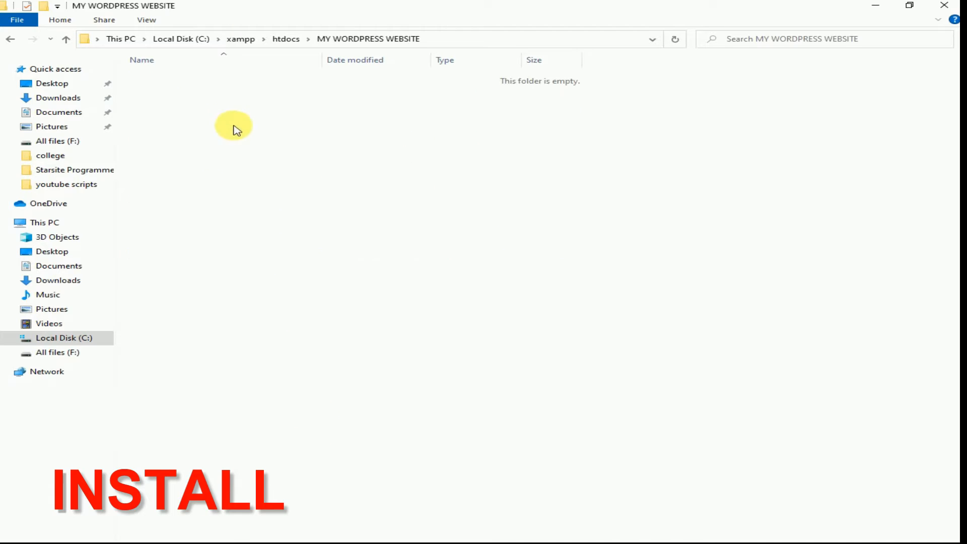
right_click(263, 183)
click(297, 262)
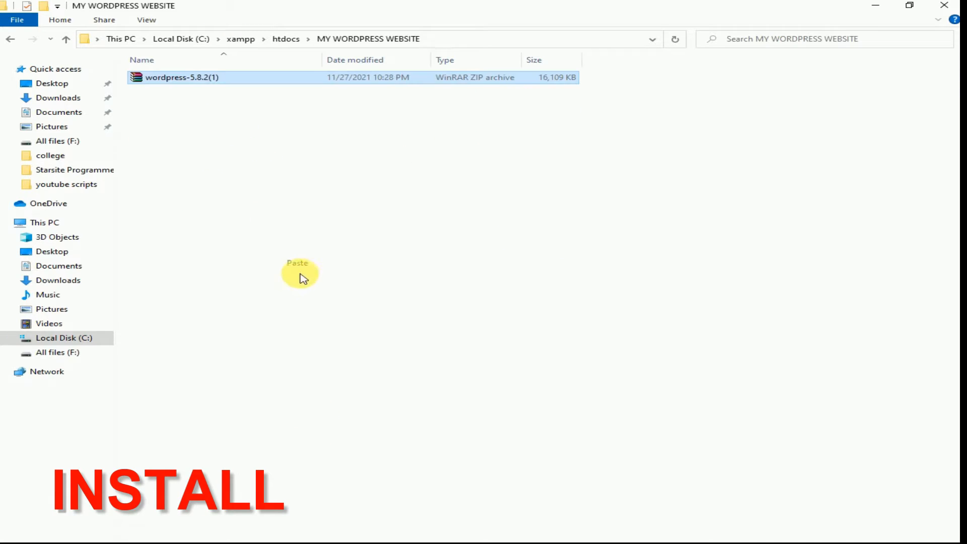
Extract the wordpress-5.8.2(1) archive in place and look through the files in the extracted wordpress folder
right_click(337, 84)
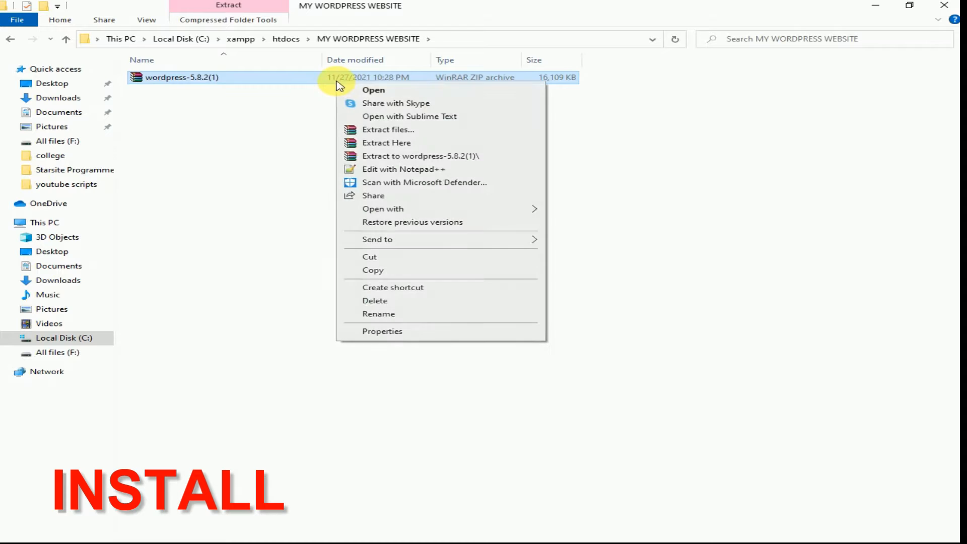
click(398, 145)
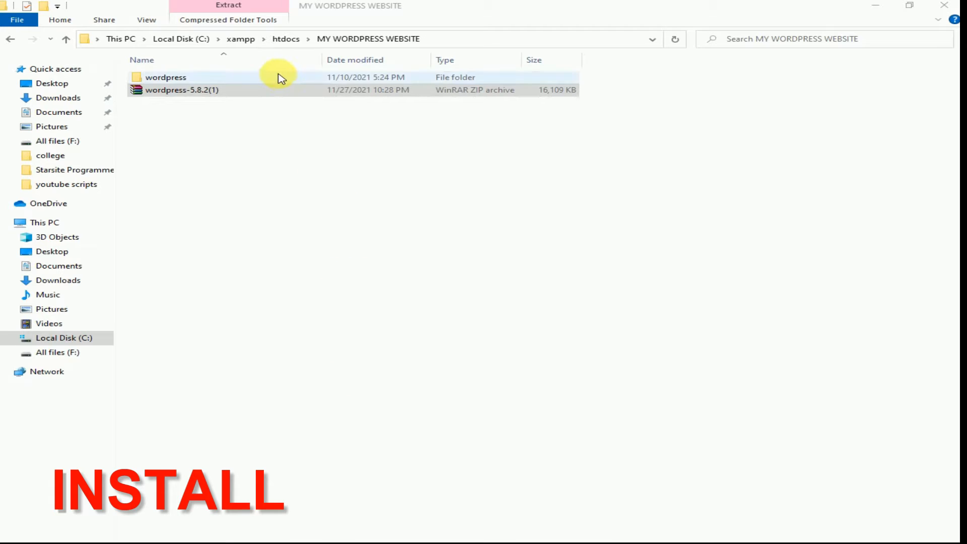
double_click(280, 79)
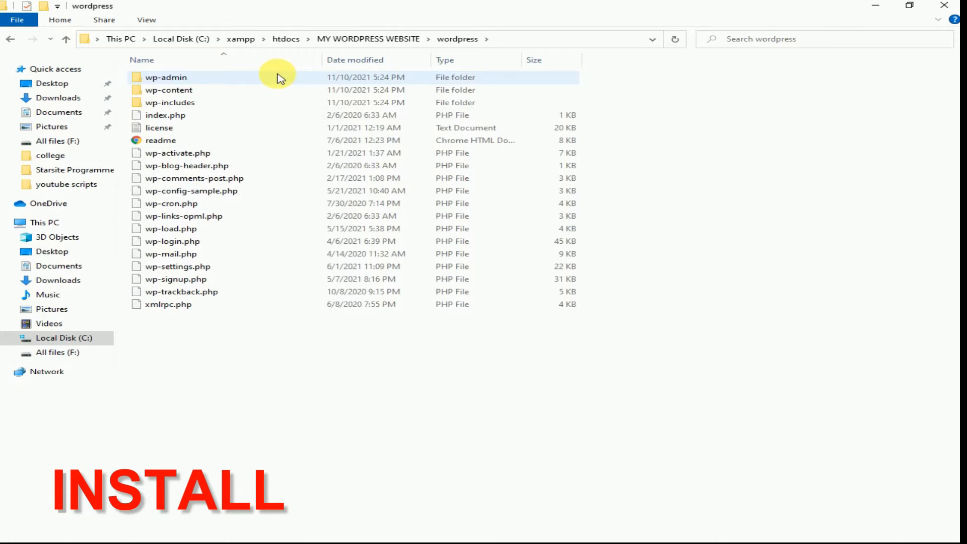
drag(301, 436, 287, 54)
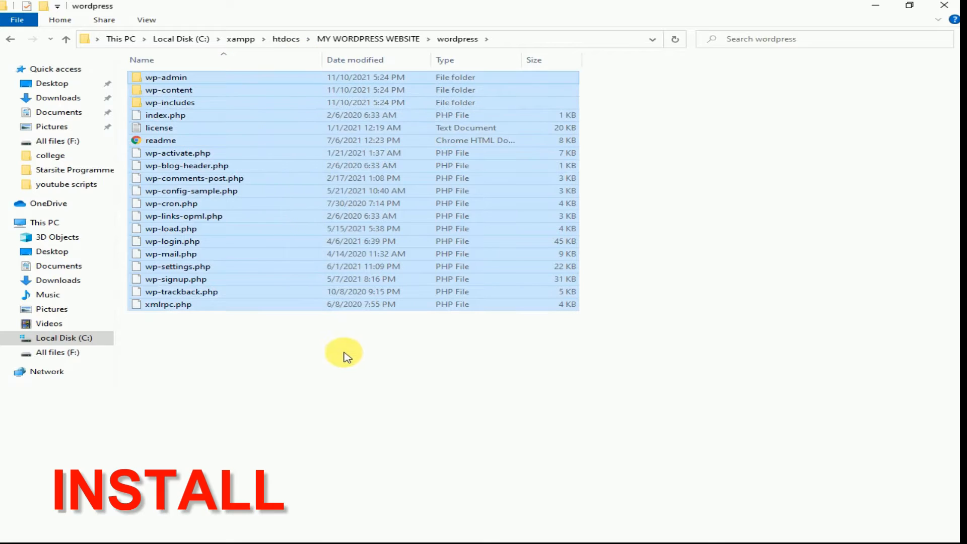
click(348, 362)
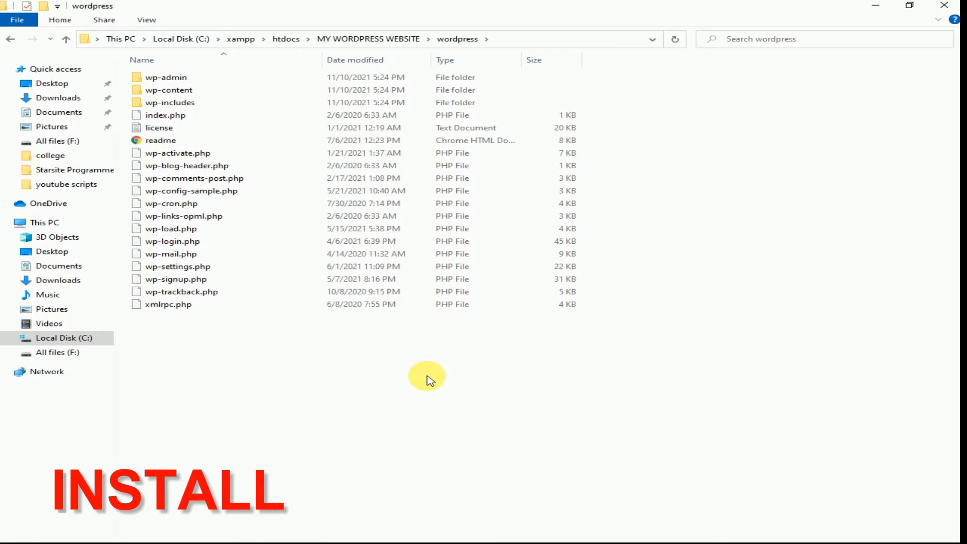
Find and launch the XAMPP Control Panel, and move its window towards the middle of the screen
click(810, 543)
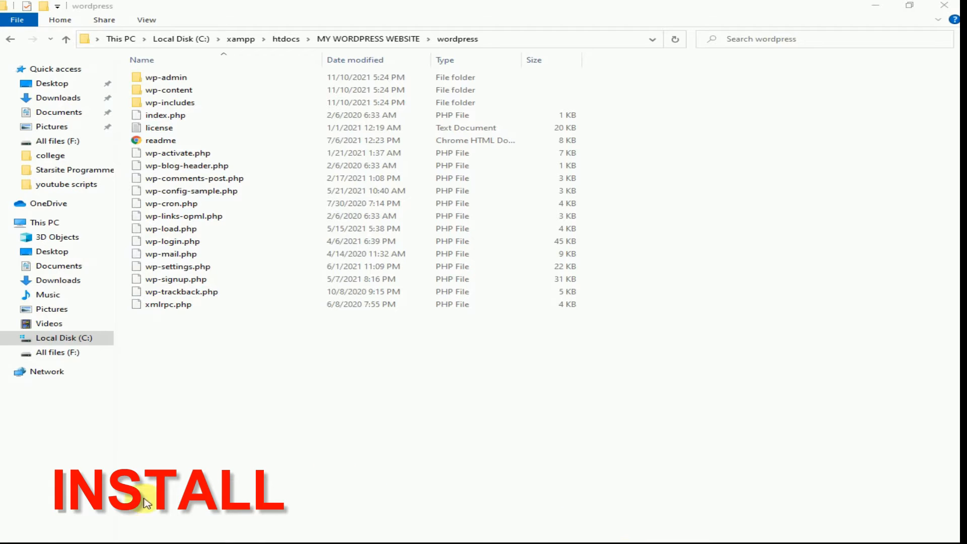
key(super+s)
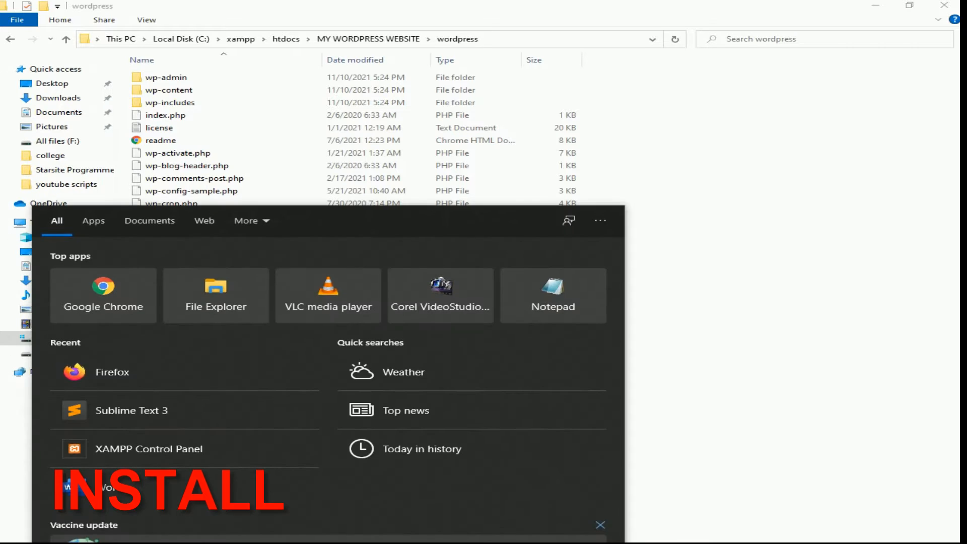
text(XAMPP)
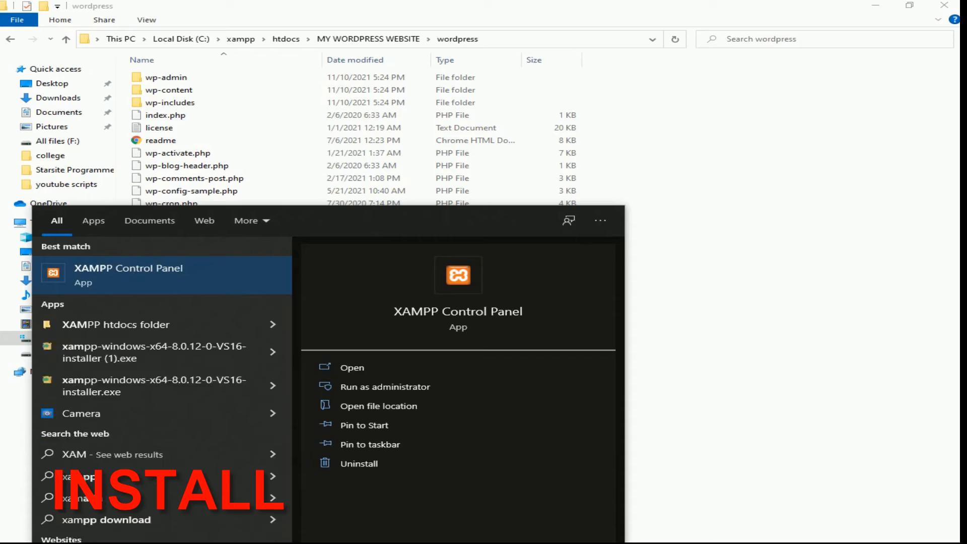
click(166, 275)
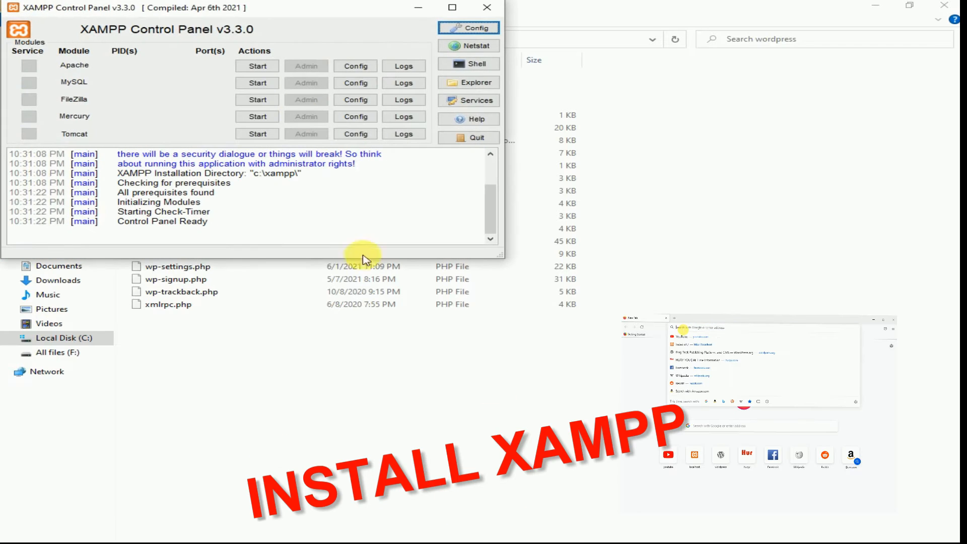
drag(243, 15, 457, 214)
Start the Apache and MySQL modules in the XAMPP Control Panel
click(470, 265)
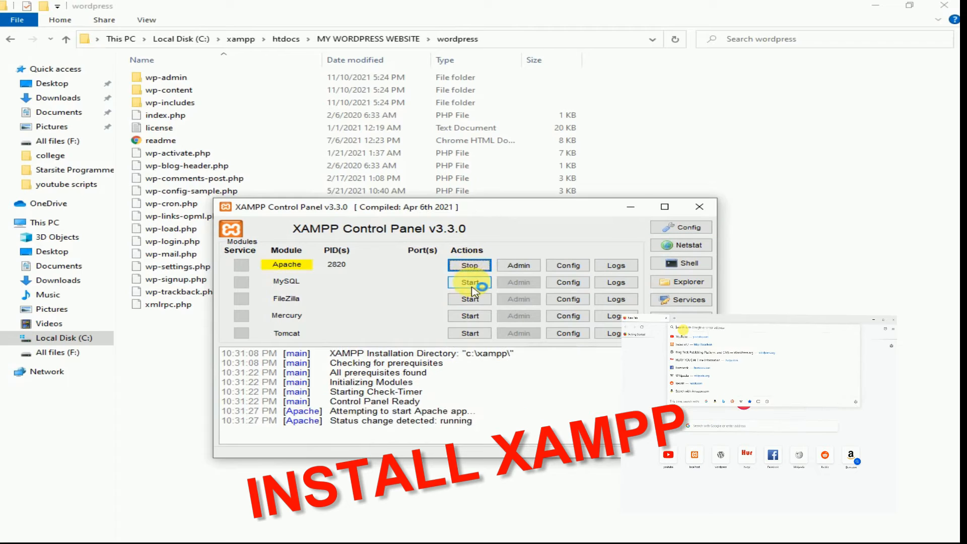
click(470, 282)
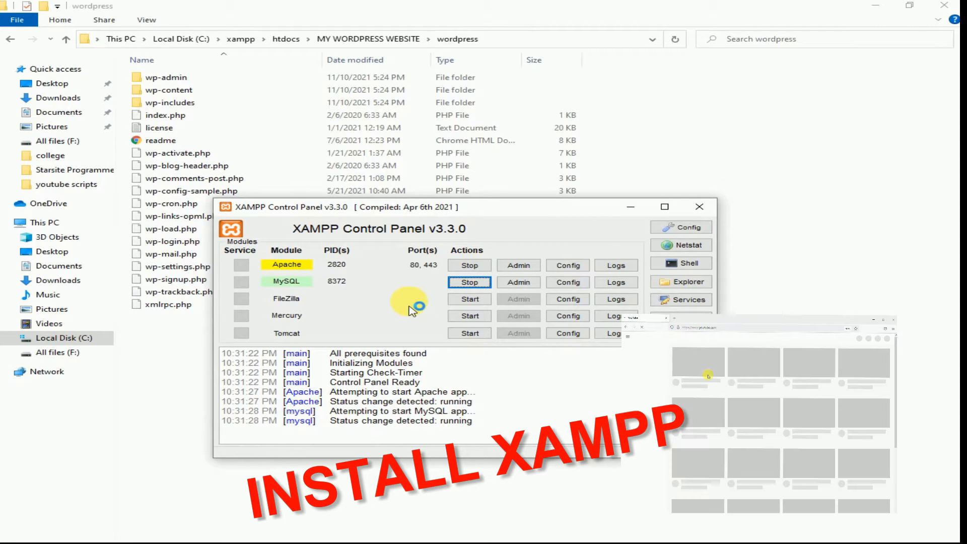
drag(542, 211, 507, 211)
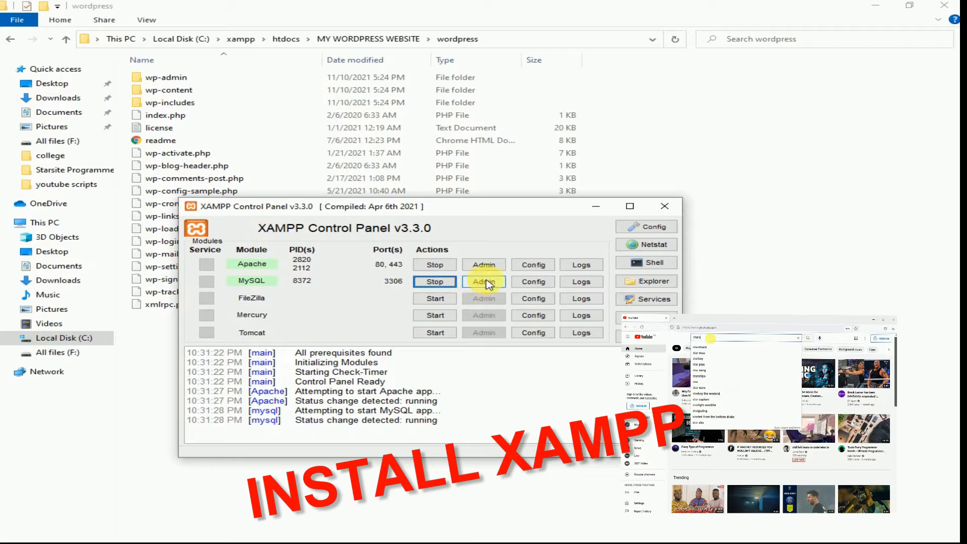
Open the MySQL admin page, localhost/phpmyadmin, in the browser and close every other browser tab
click(481, 283)
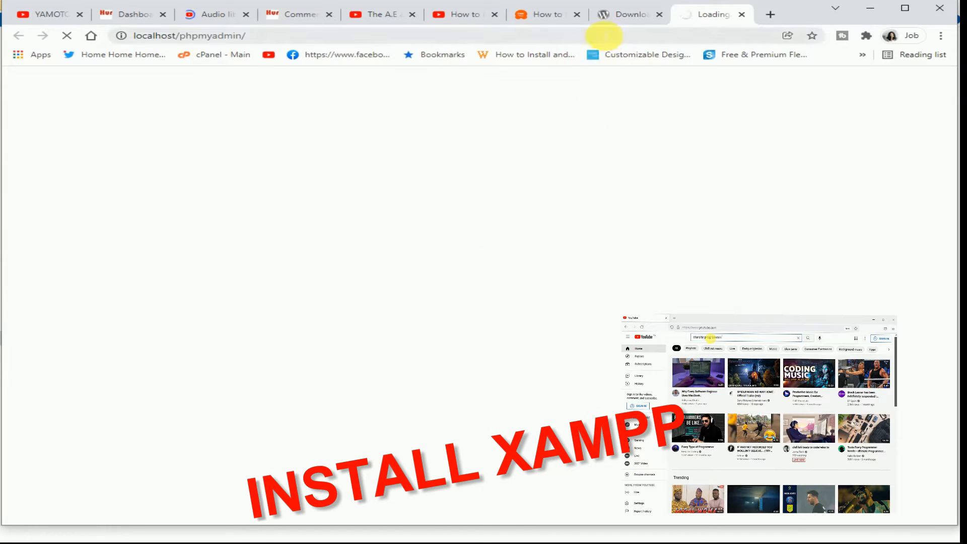
click(578, 14)
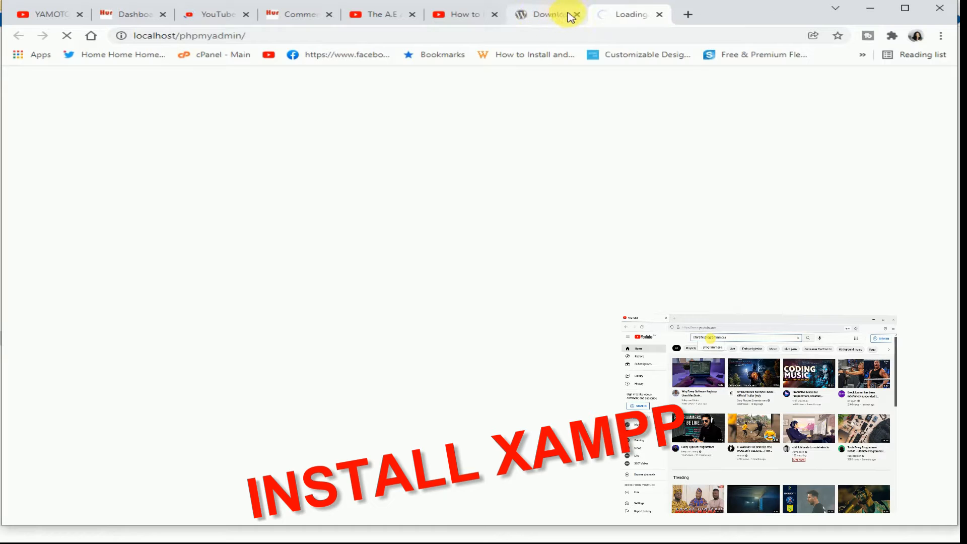
click(576, 14)
click(494, 14)
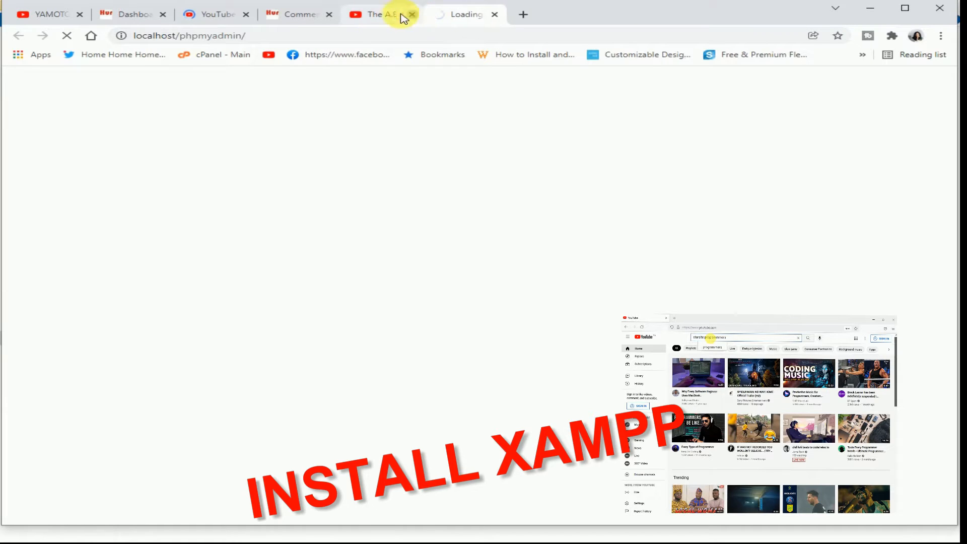
click(412, 14)
click(329, 14)
click(246, 14)
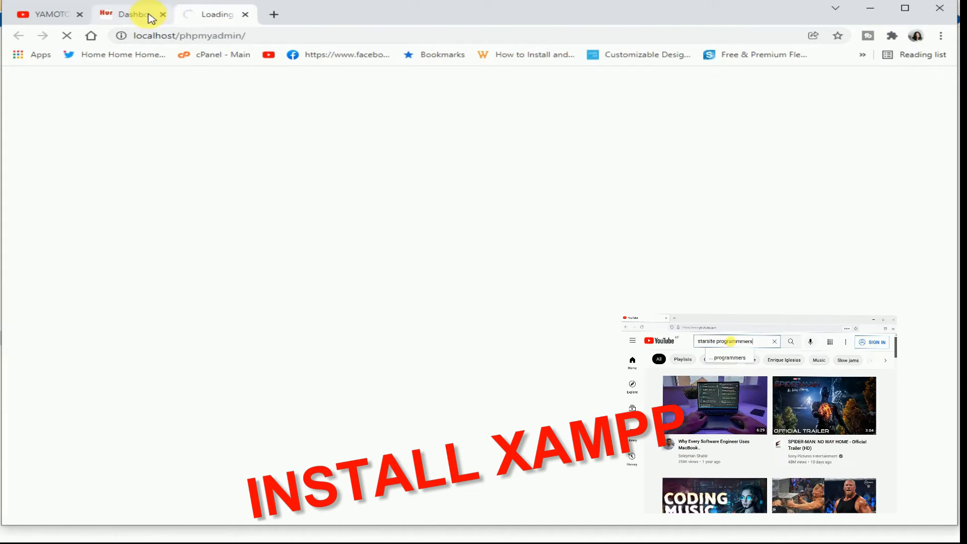
click(146, 15)
click(162, 14)
click(79, 15)
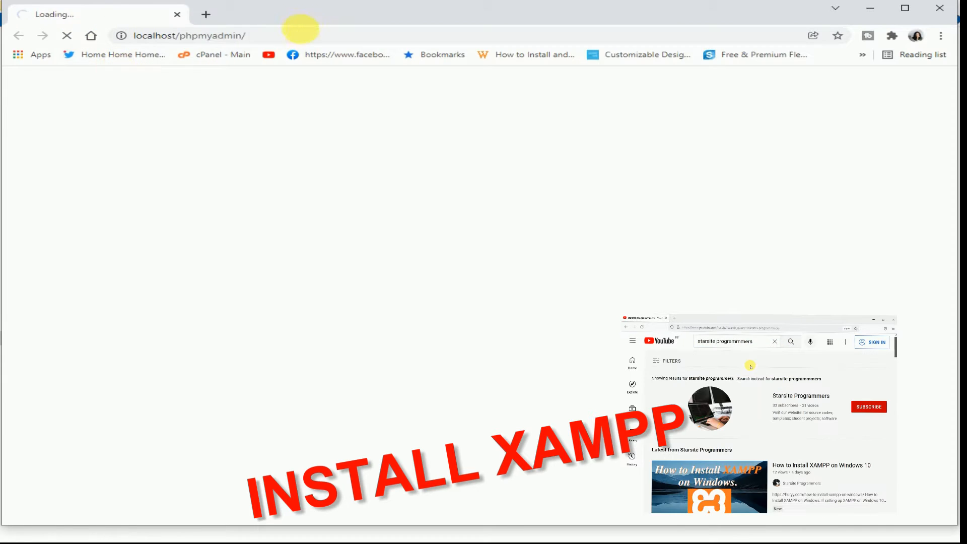
click(281, 33)
drag(453, 13, 461, 36)
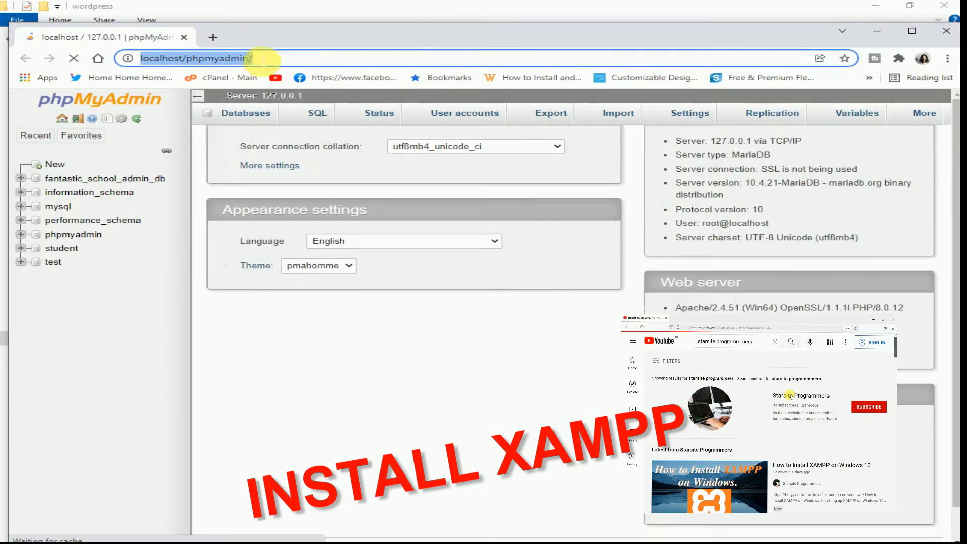
Open the form for creating a new database and start entering its name
click(46, 166)
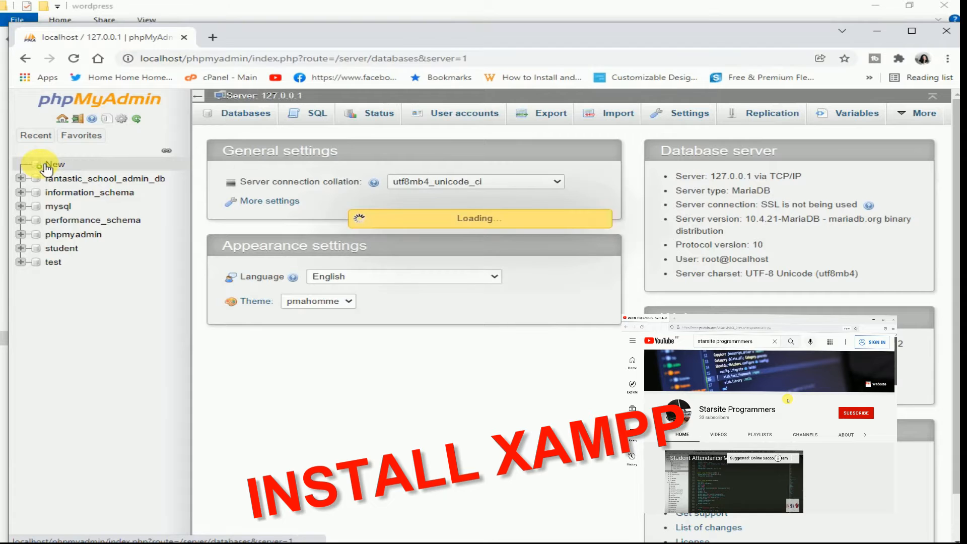
click(262, 195)
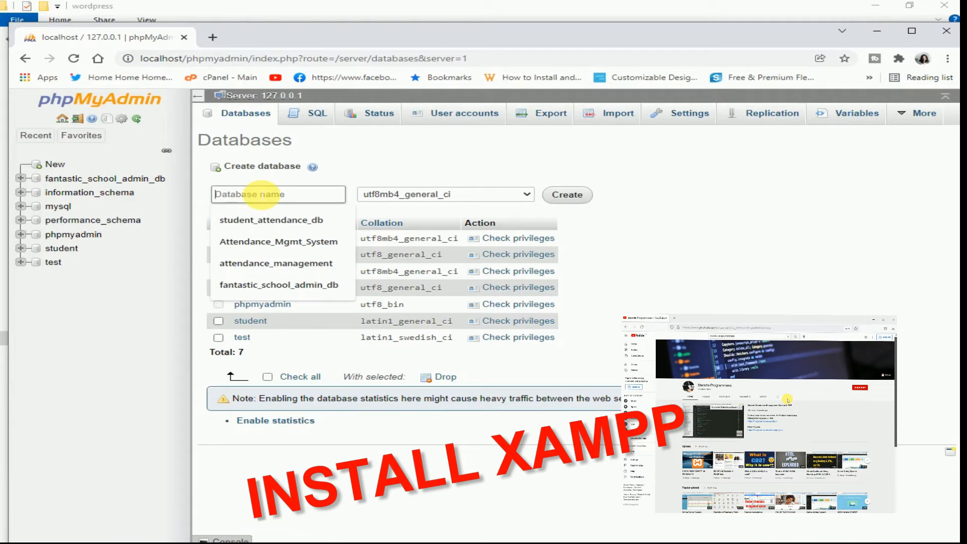
text(MYWEl)
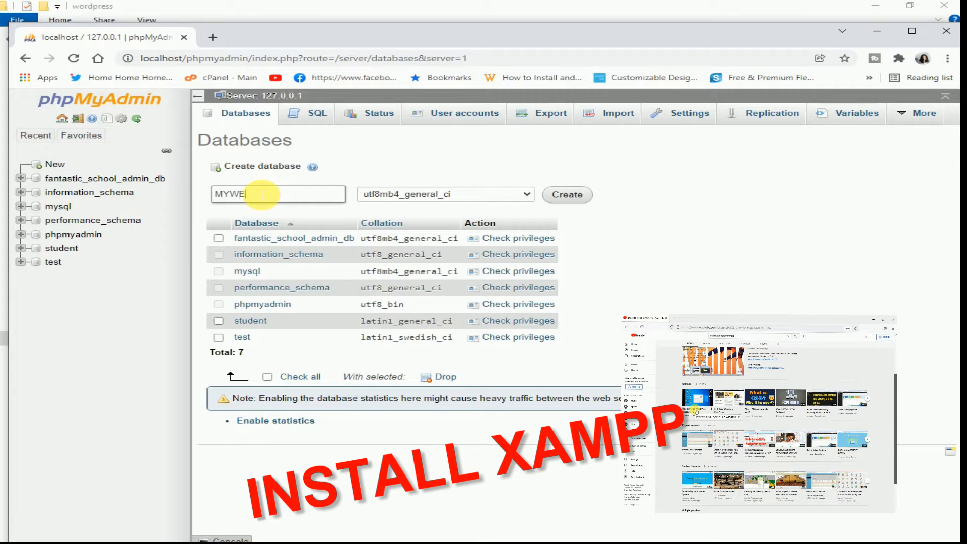
key(BackSpace)
key(BackSpace)
key(BackSpace)
key(BackSpace)
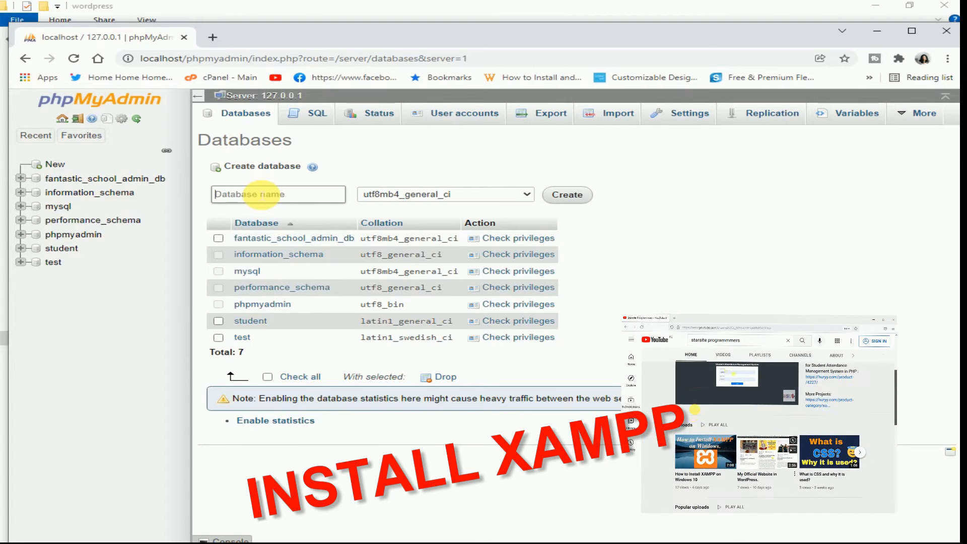
Create a database named mywebsite with utf8mb4_general_ci collation, copying its name before creating it
text(my)
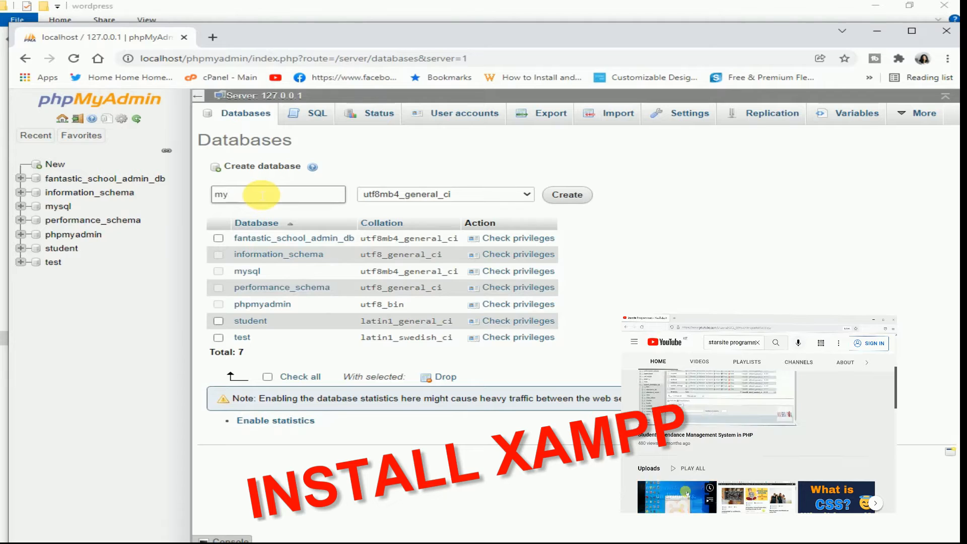
text(website)
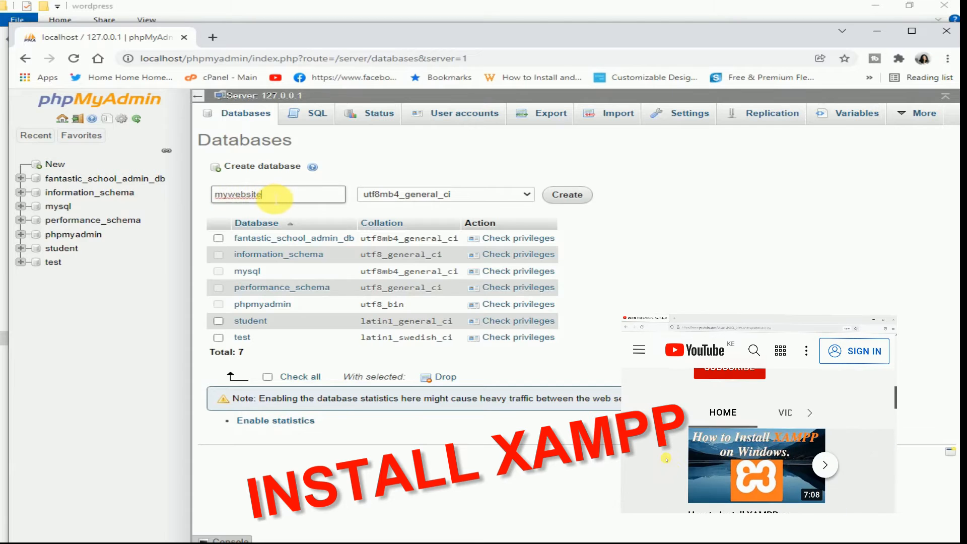
double_click(232, 195)
right_click(226, 199)
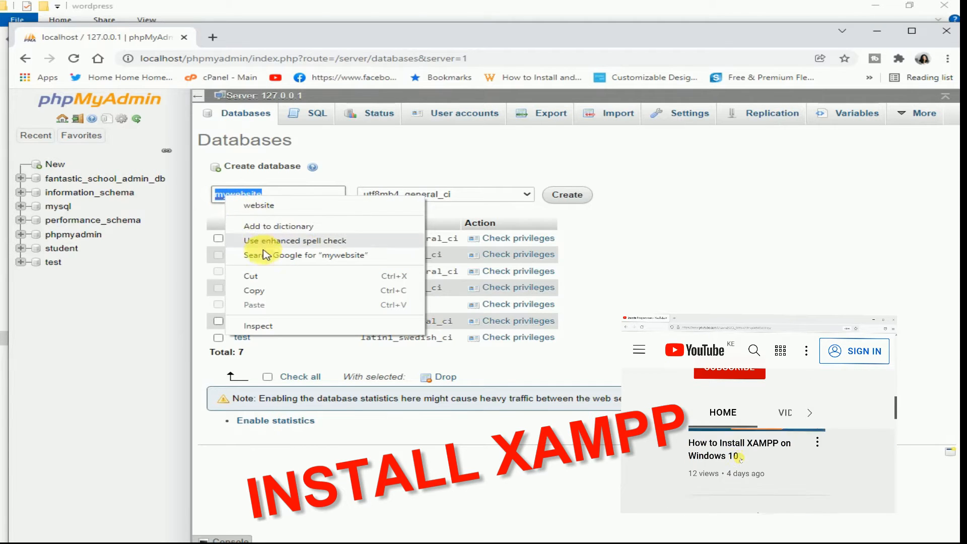
click(272, 291)
click(568, 195)
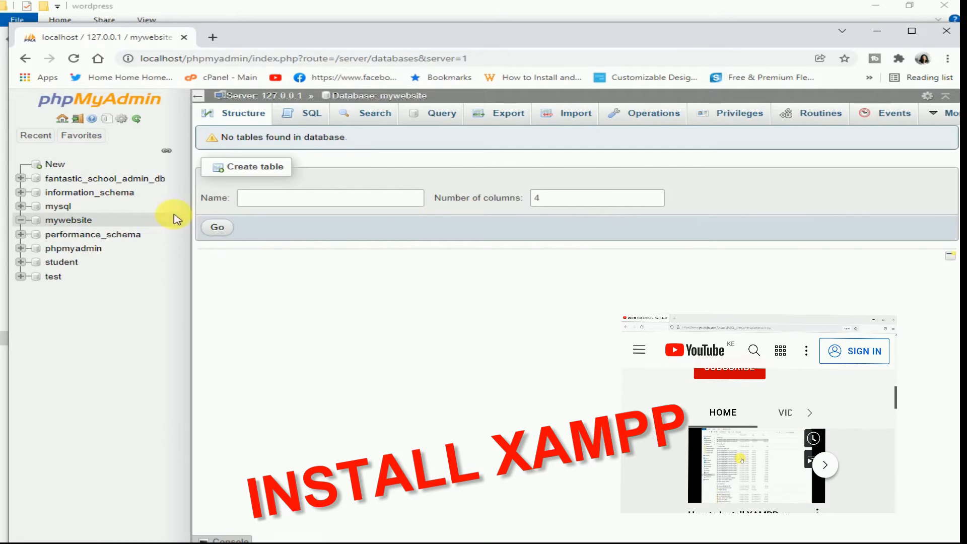
Open the privileges of the mywebsite database and select all of the root accounts that have access to it
click(68, 220)
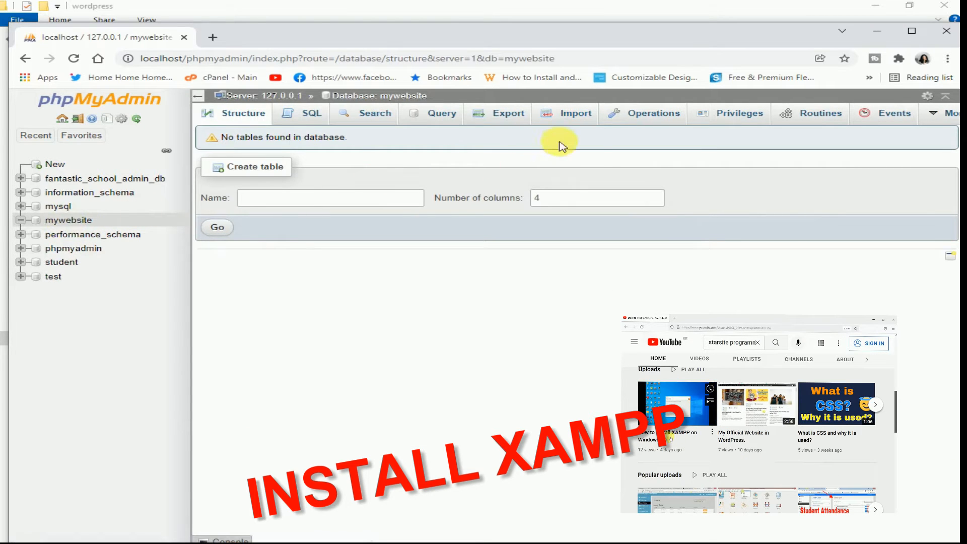
click(734, 119)
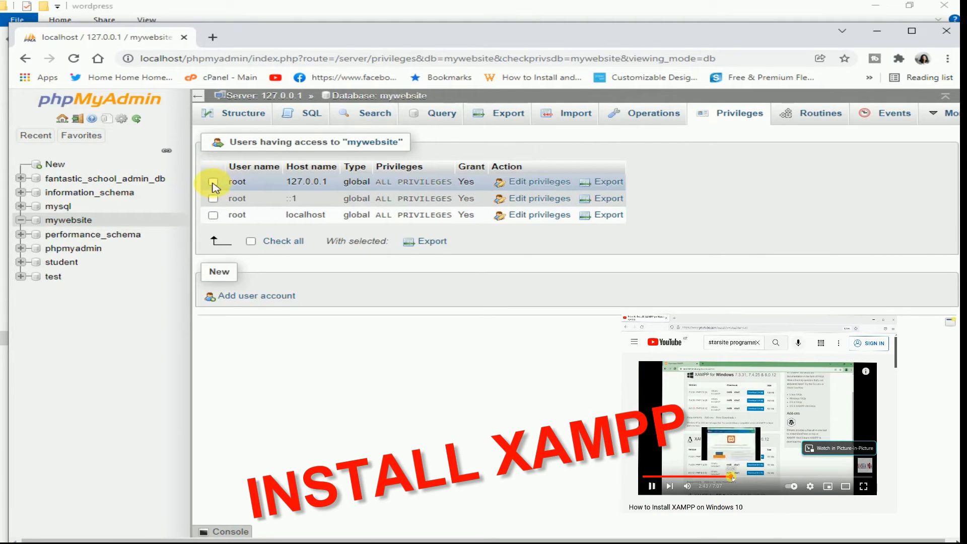
click(213, 182)
click(215, 198)
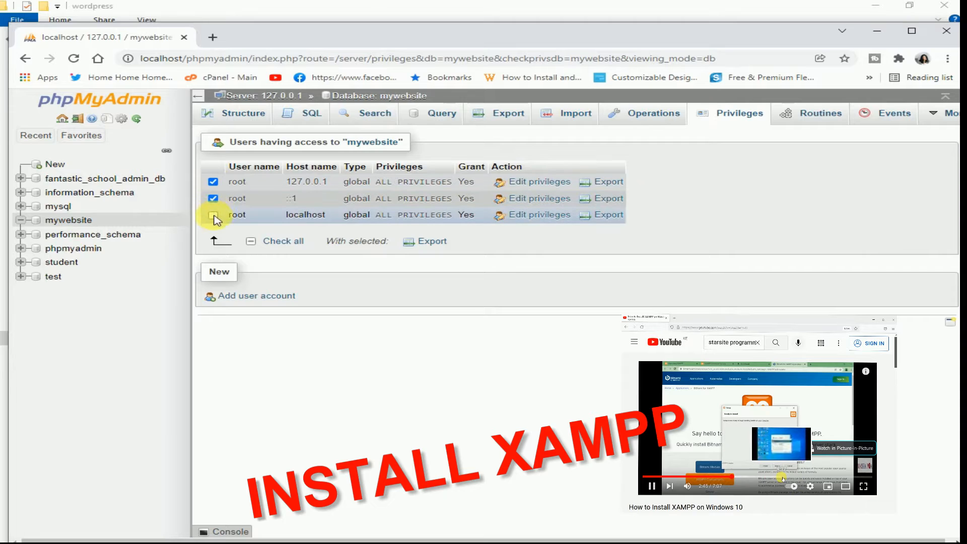
click(214, 216)
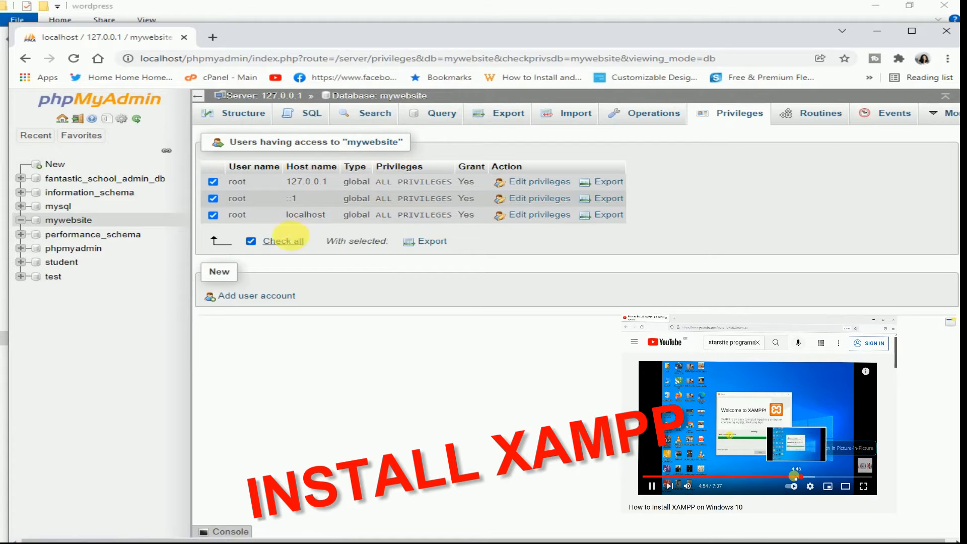
click(289, 243)
click(289, 242)
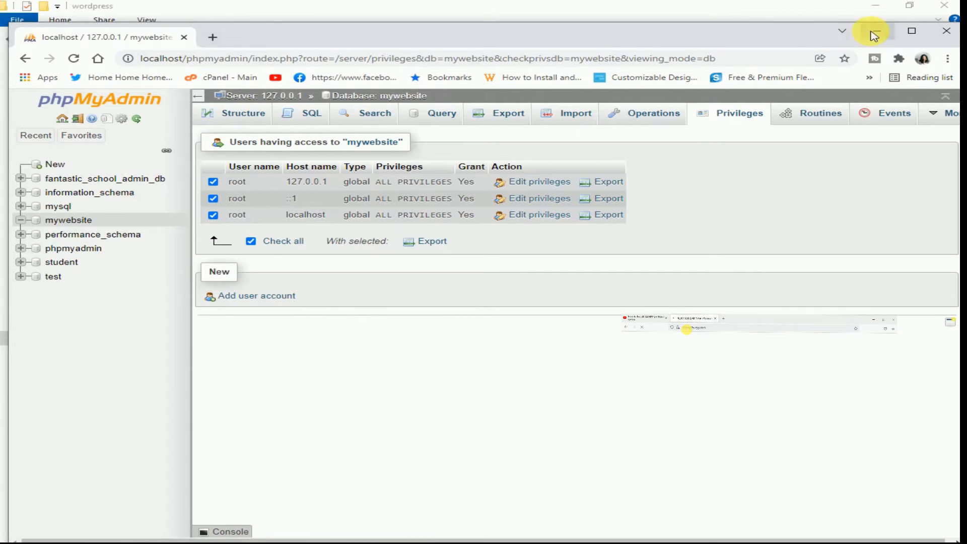
Open localhost in a new browser tab and go to the wordpress folder inside MY WORDPRESS WEBSITE
click(212, 37)
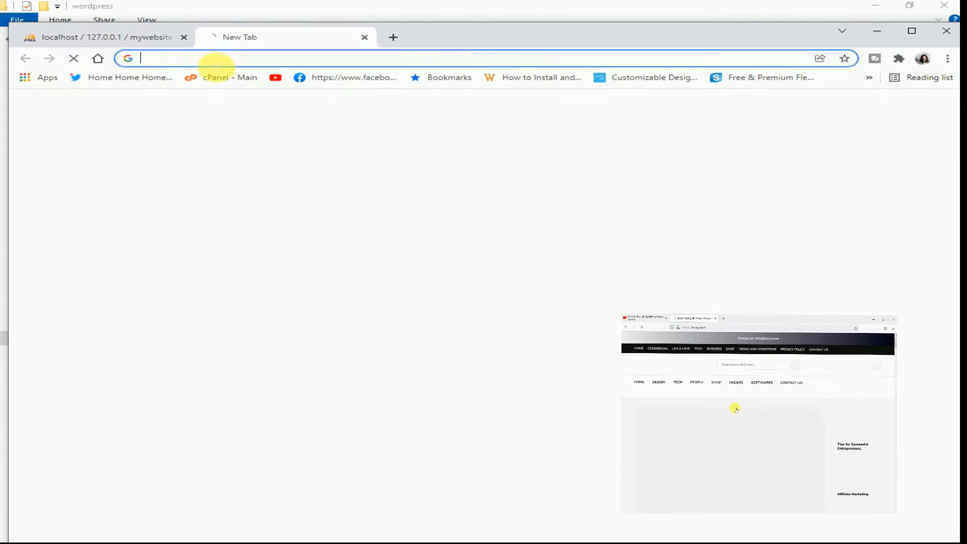
click(191, 60)
text(local)
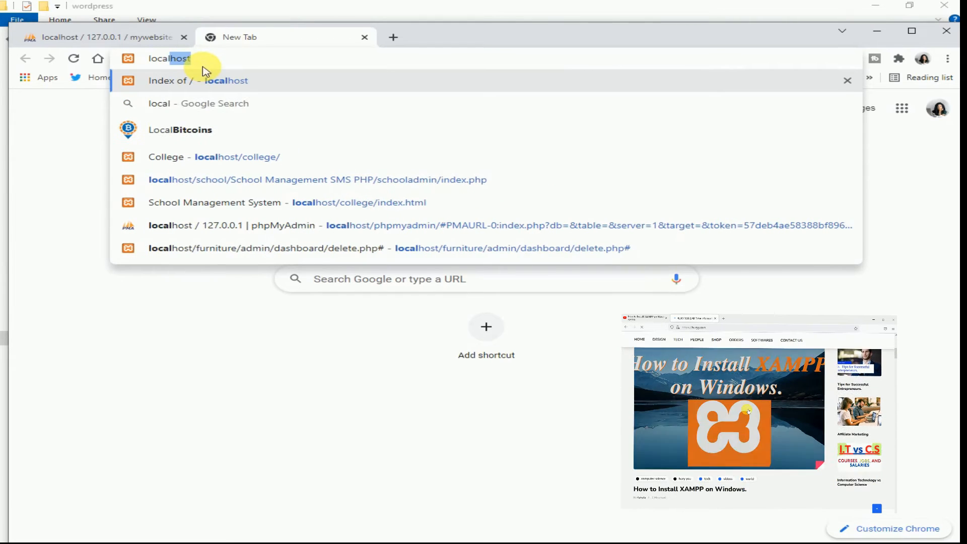
text(host)
key(Return)
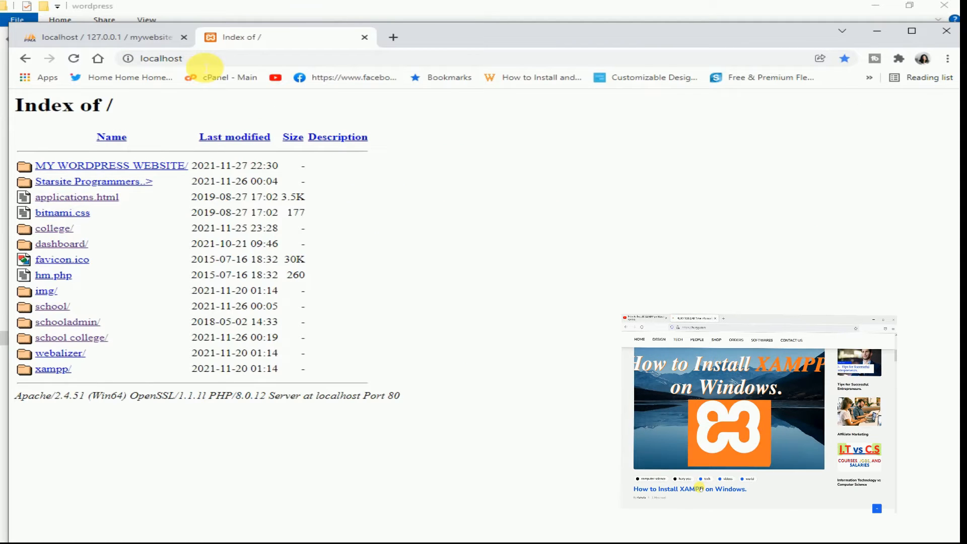
click(123, 166)
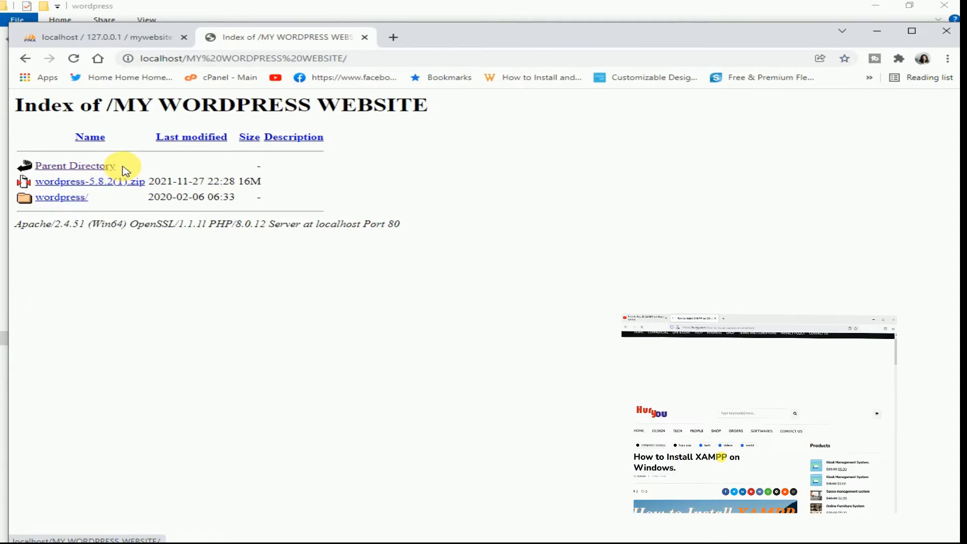
click(73, 200)
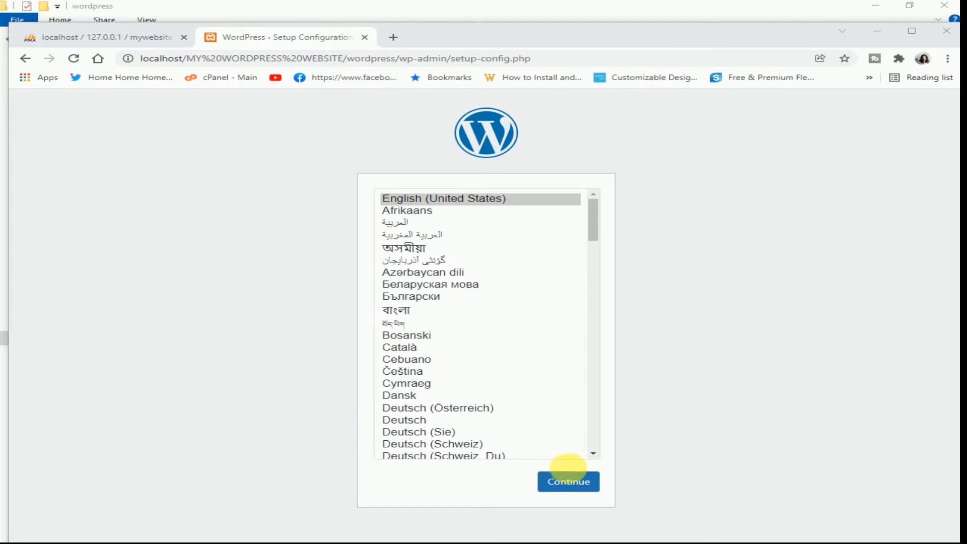
Continue the WordPress setup in English (United States), review the required database items and proceed to the connection details form
click(566, 480)
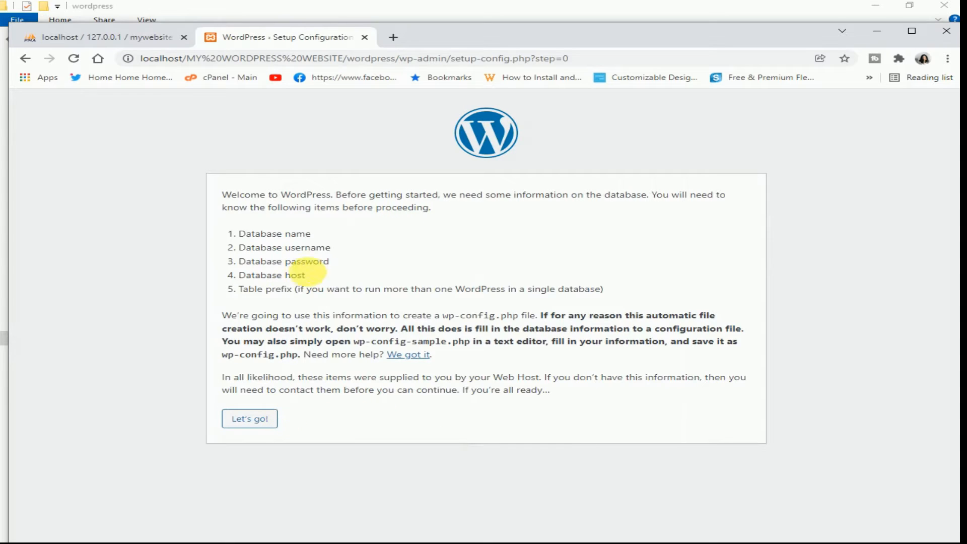
drag(322, 282, 217, 227)
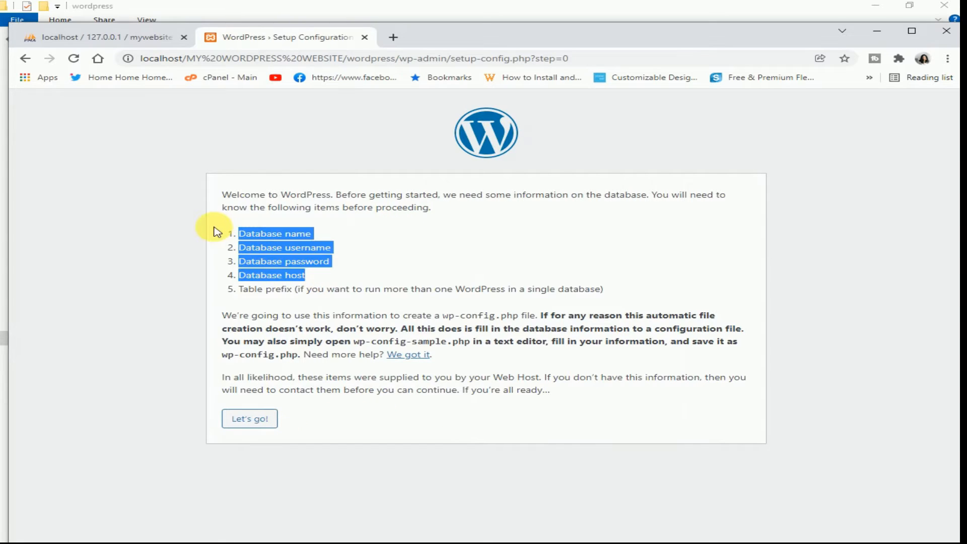
click(371, 233)
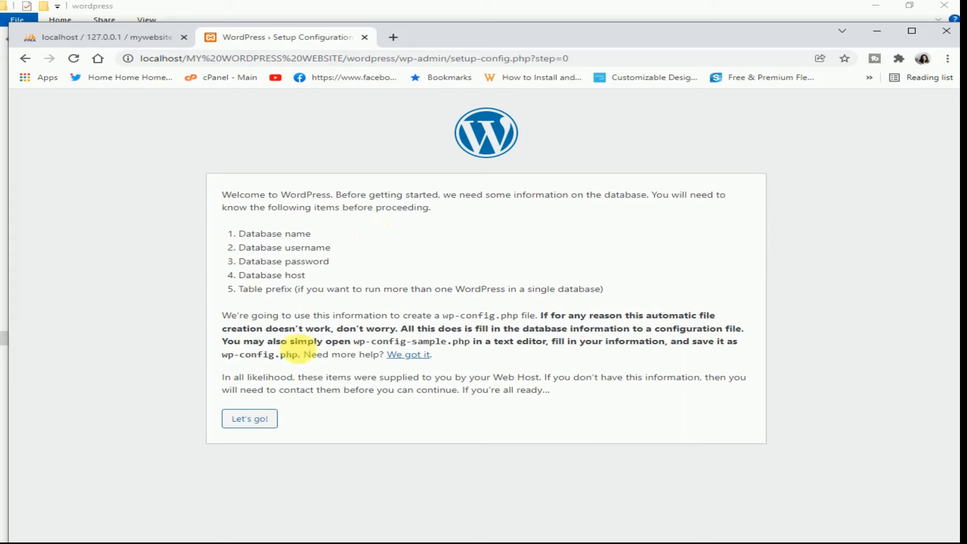
click(251, 420)
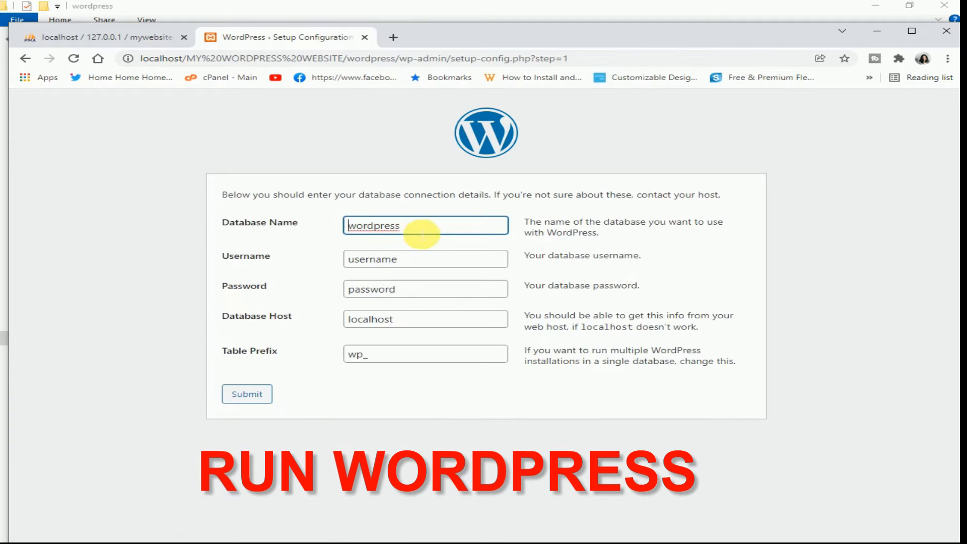
Copy the name of the mywebsite database from phpMyAdmin and paste it as the Database Name in the WordPress setup
drag(420, 230, 263, 242)
right_click(381, 227)
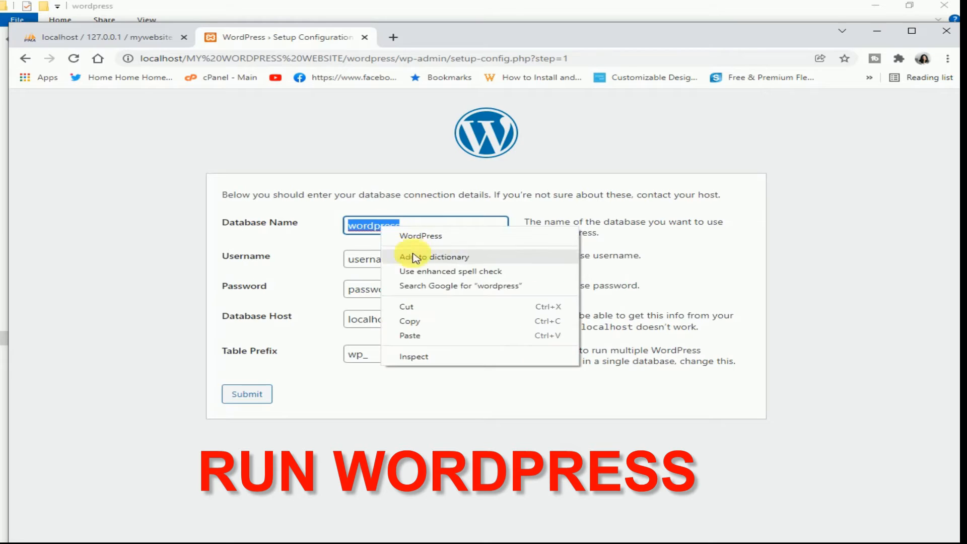
click(130, 38)
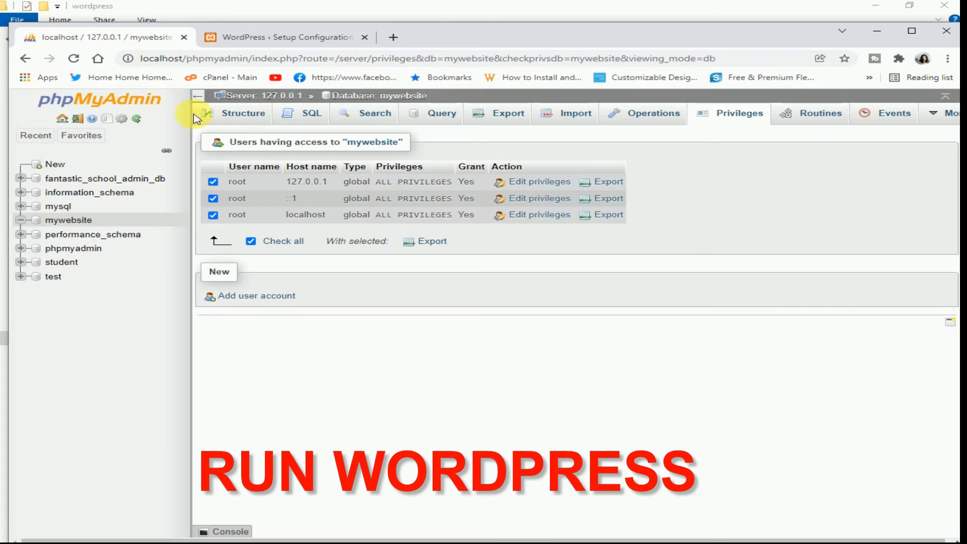
click(82, 221)
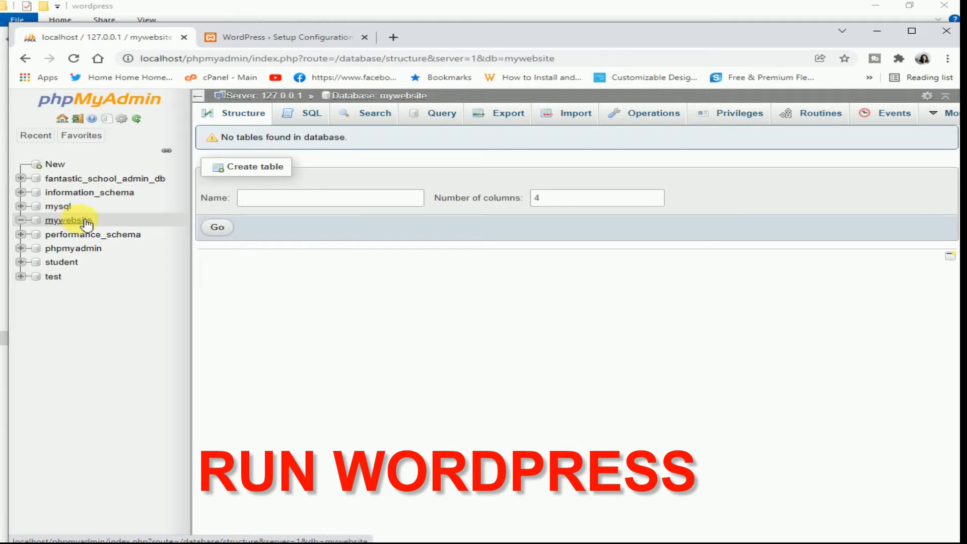
drag(87, 224, 54, 222)
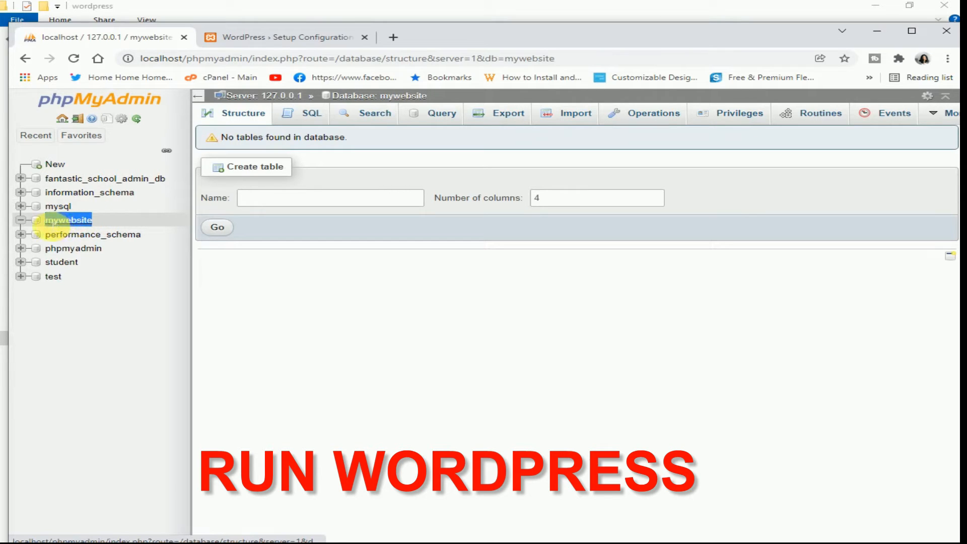
right_click(63, 222)
click(119, 331)
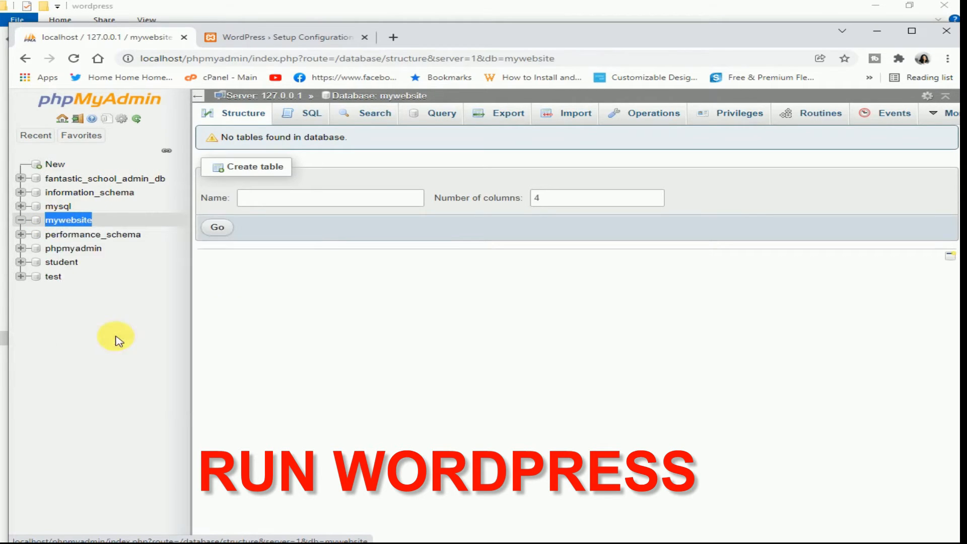
click(254, 38)
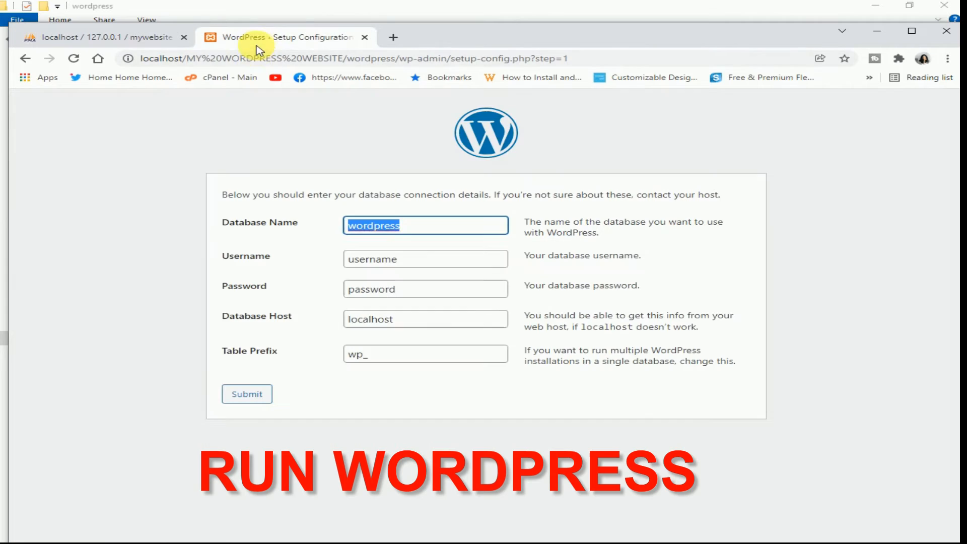
right_click(396, 233)
click(434, 296)
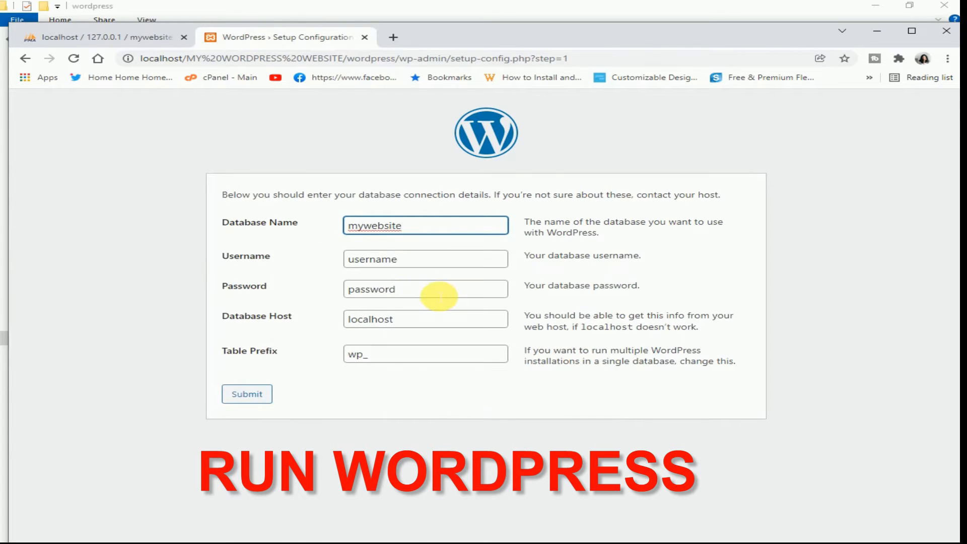
Set the database username to root and clear the database password
double_click(403, 261)
key(BackSpace)
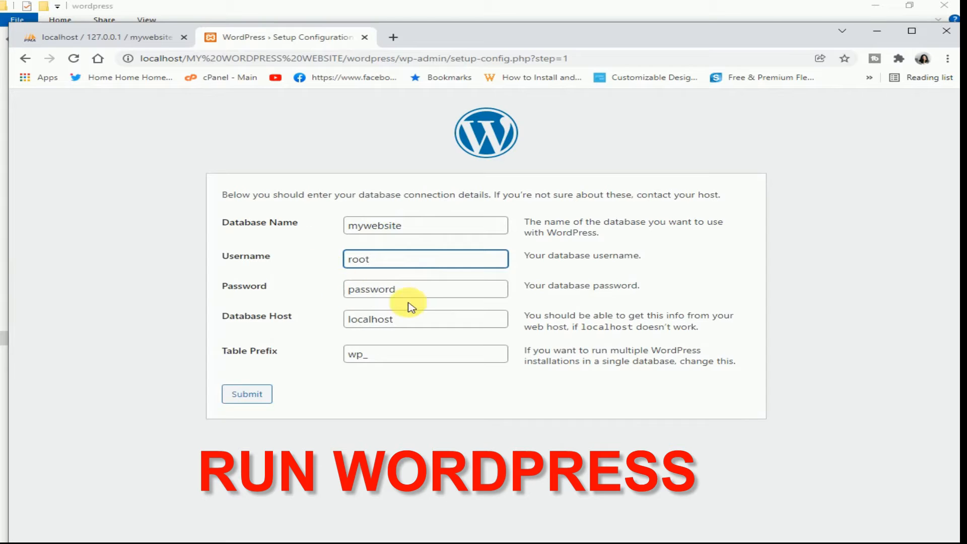
double_click(398, 289)
key(BackSpace)
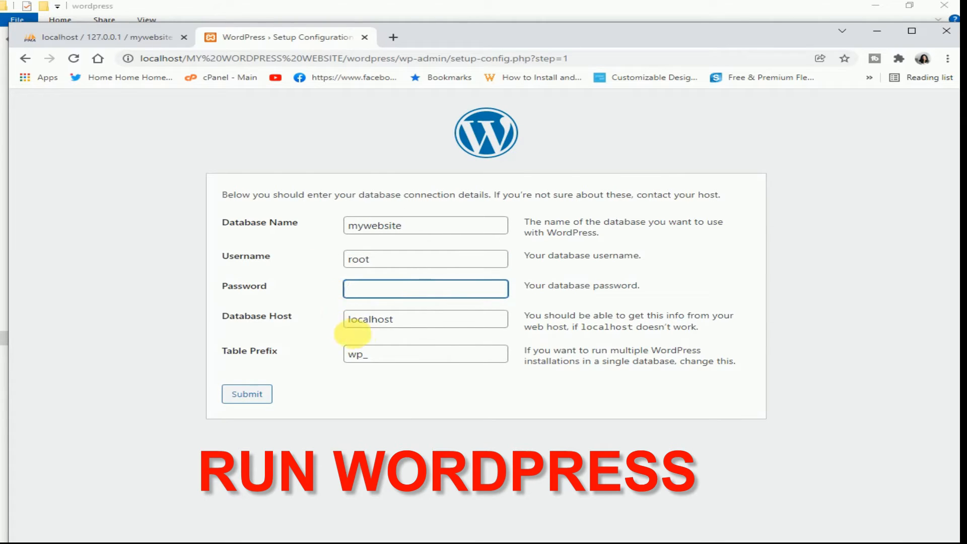
Set the table prefix to wmwp_, keeping localhost as the host, then submit the connection details and run the installation
click(416, 323)
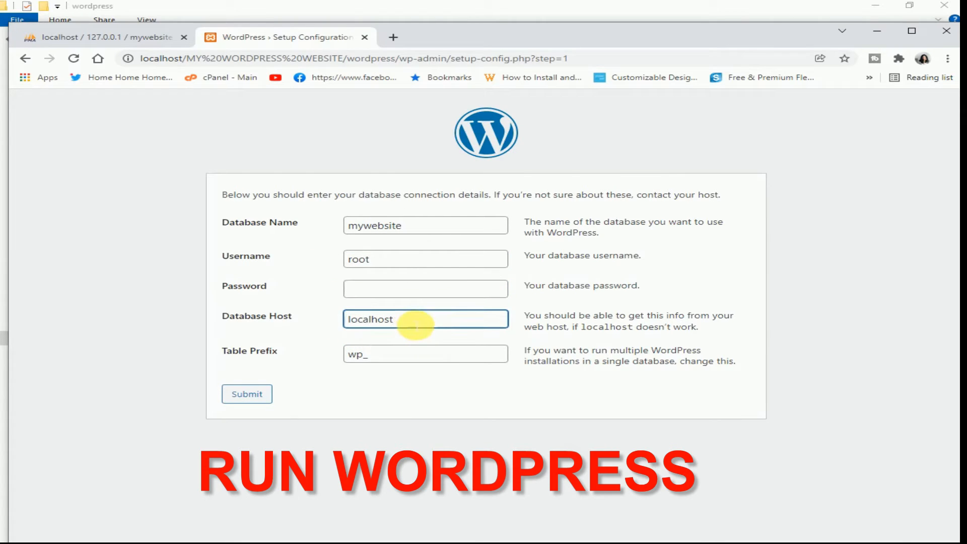
click(356, 358)
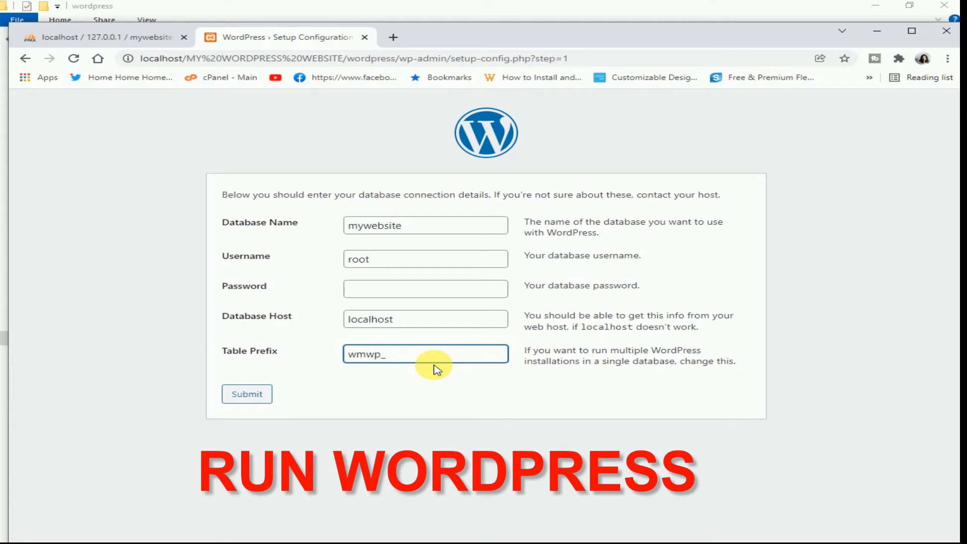
click(247, 393)
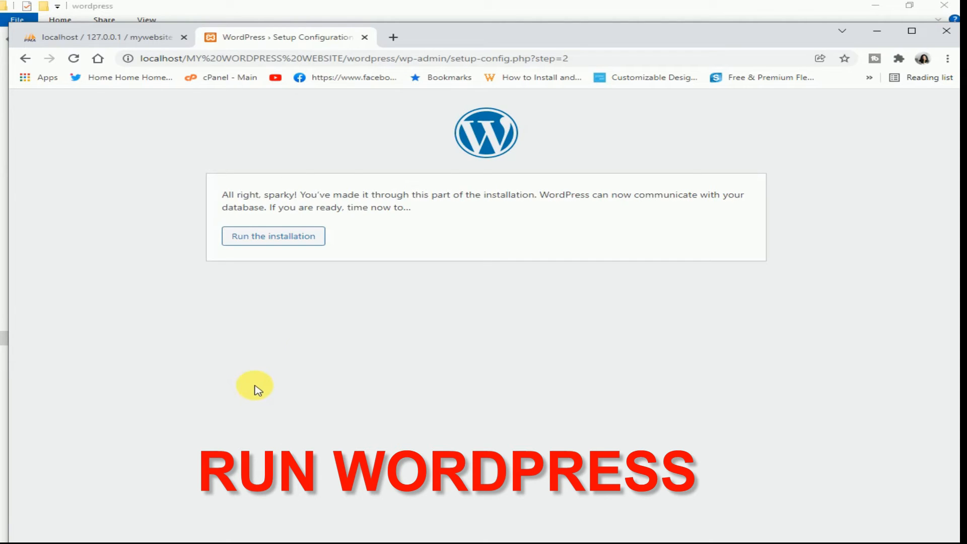
click(290, 235)
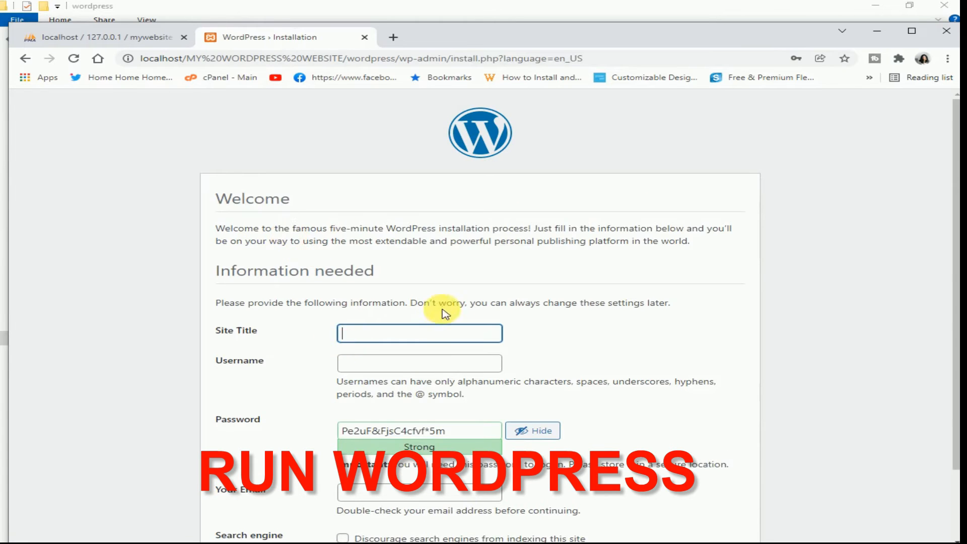
Enter My Wordpress Website as the site title and mywebsite as the username in the WordPress installation form
scroll(442, 309, down, 2)
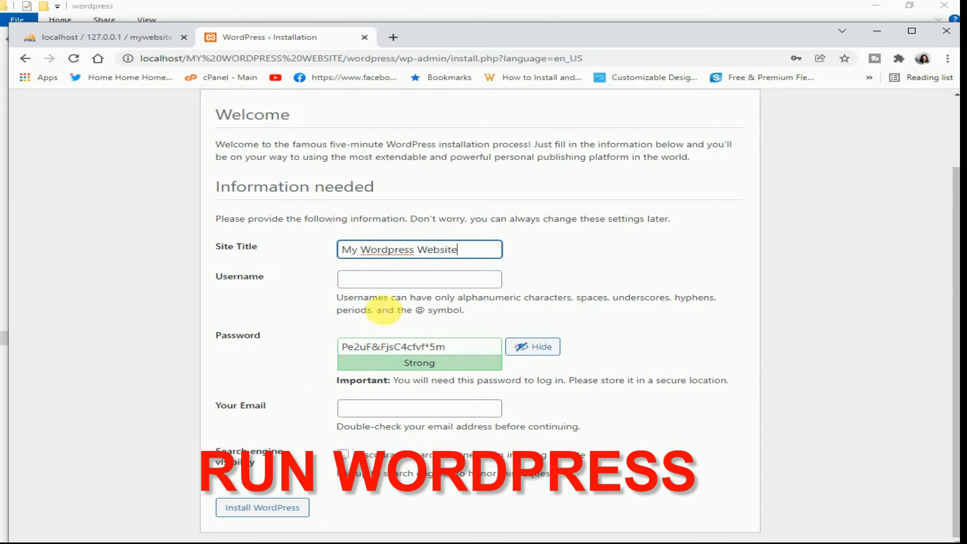
click(382, 279)
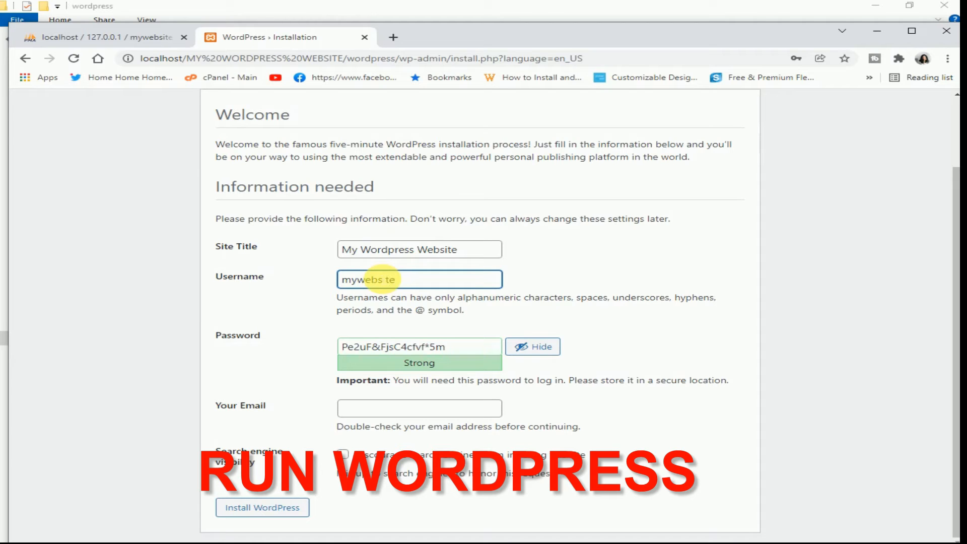
click(420, 408)
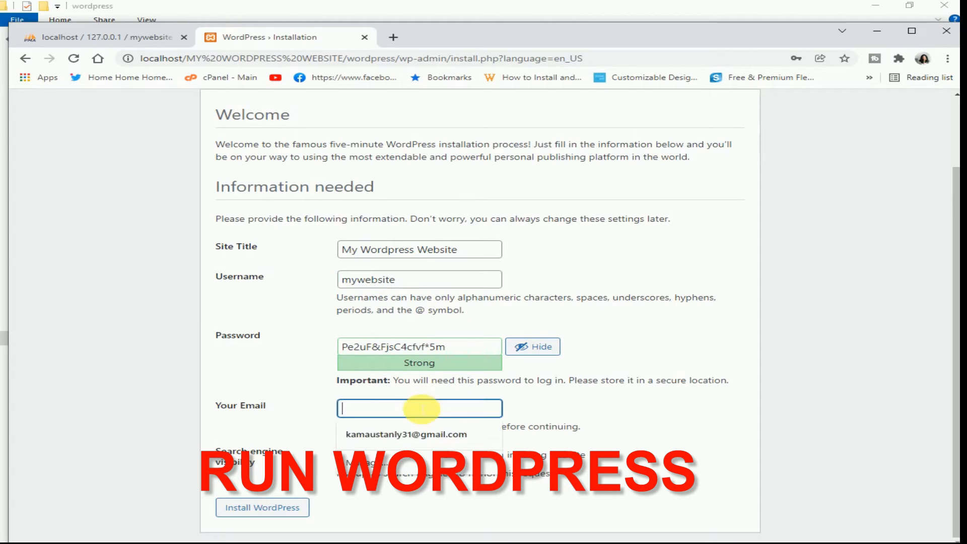
Copy the generated password and paste it into the Your Email field
click(453, 366)
drag(447, 348, 292, 346)
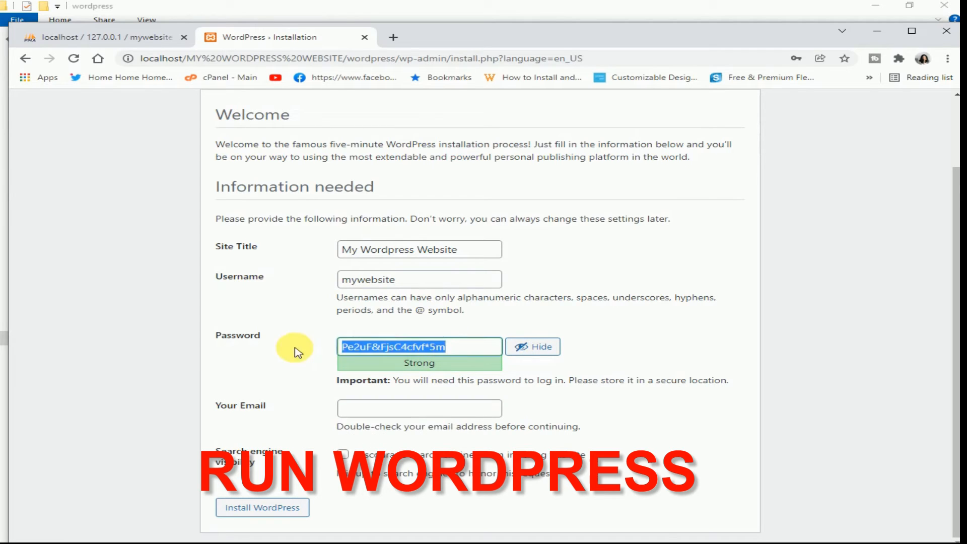
right_click(387, 349)
click(412, 392)
click(389, 410)
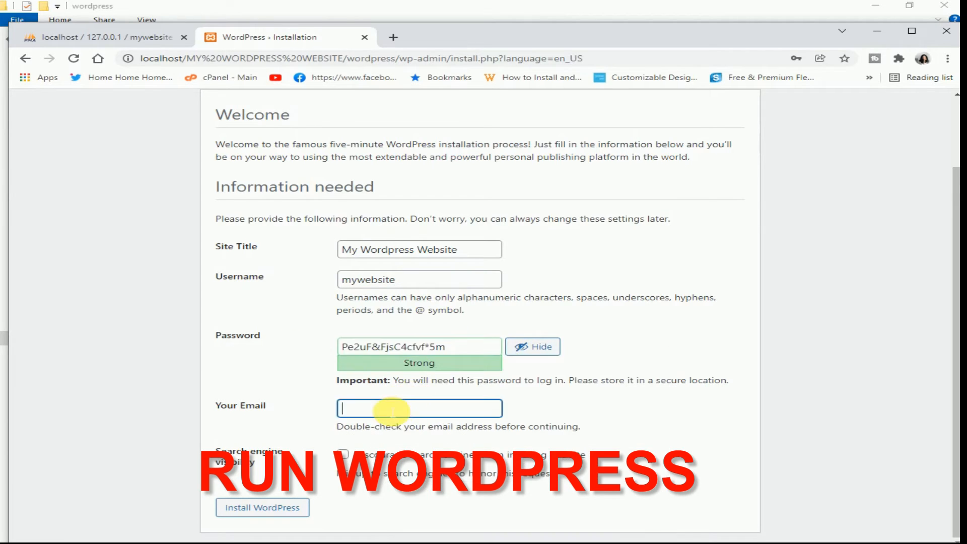
right_click(394, 409)
click(423, 312)
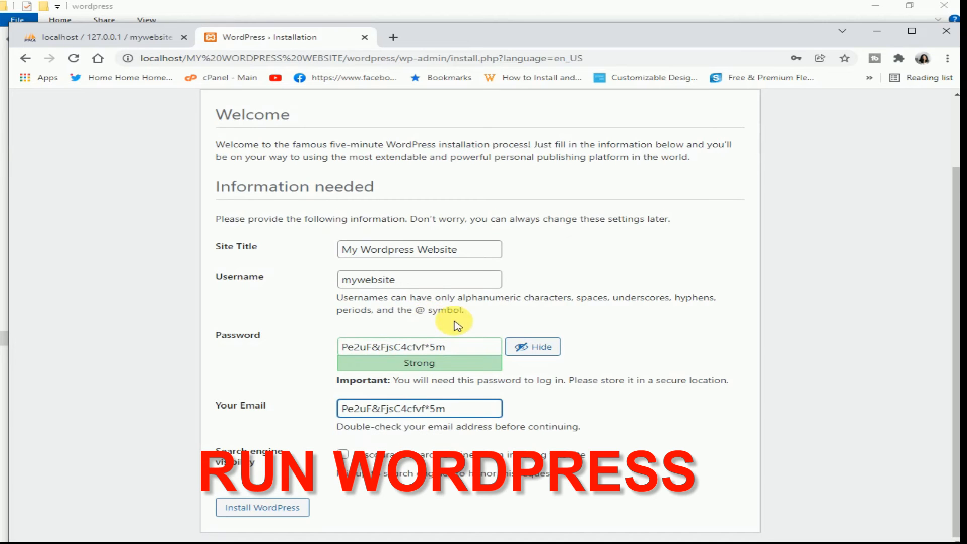
Replace the contents of the Your Email field with the site's email address and install WordPress
drag(446, 409, 347, 413)
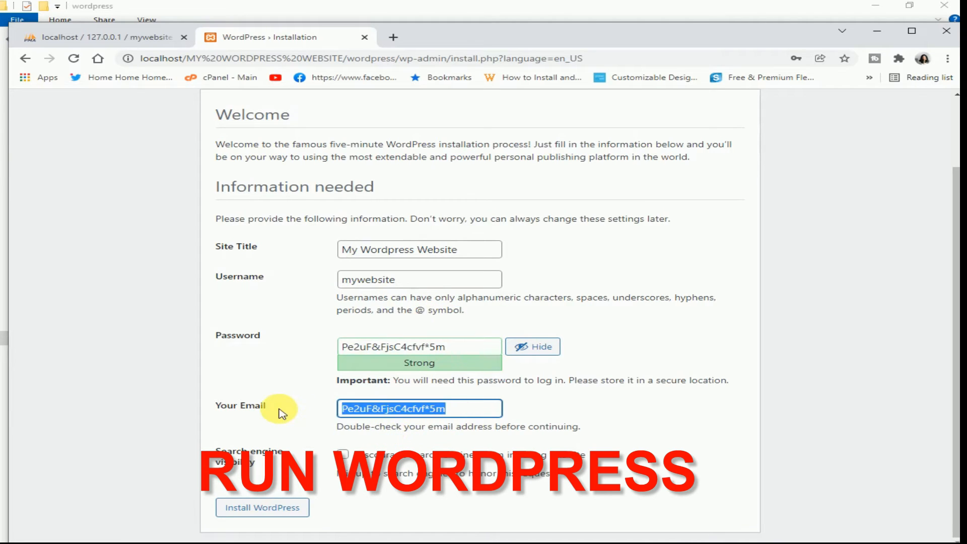
key(BackSpace)
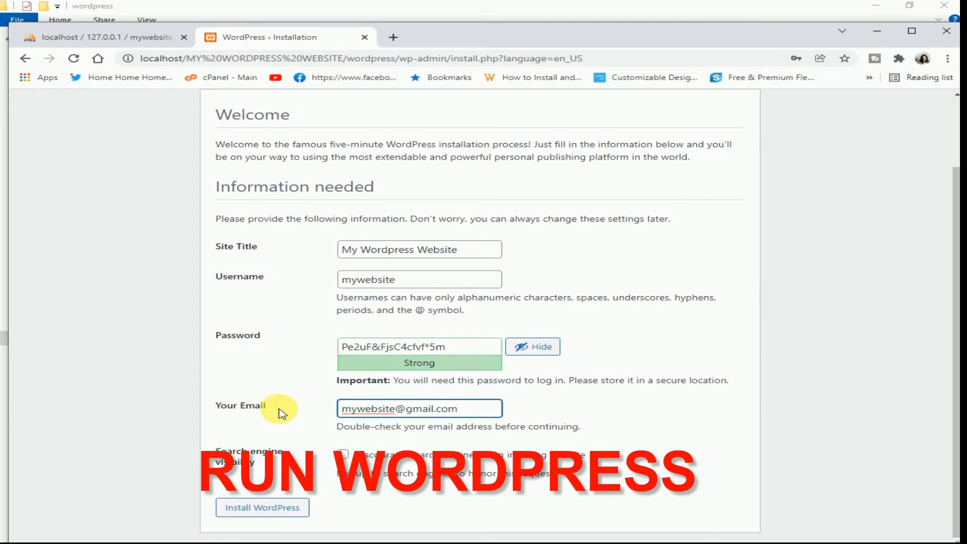
click(273, 506)
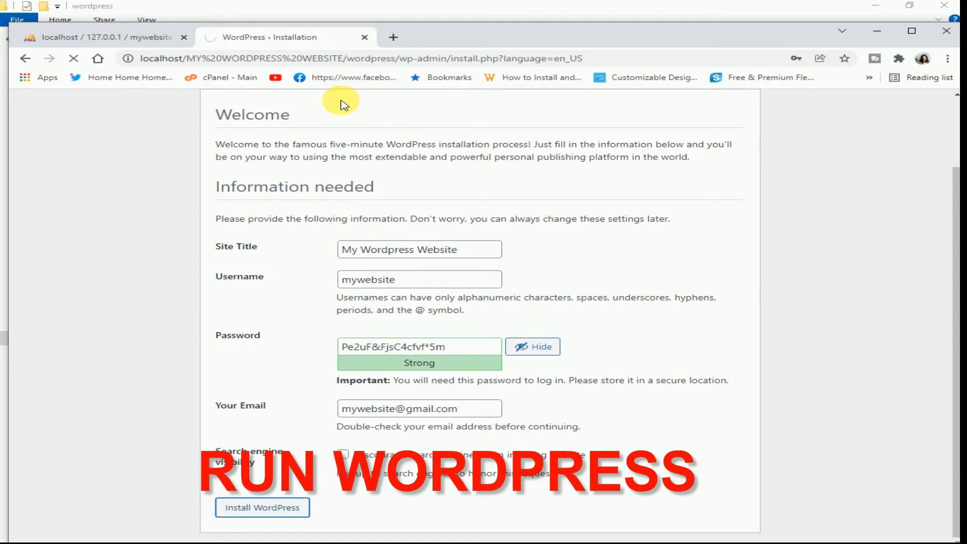
click(295, 507)
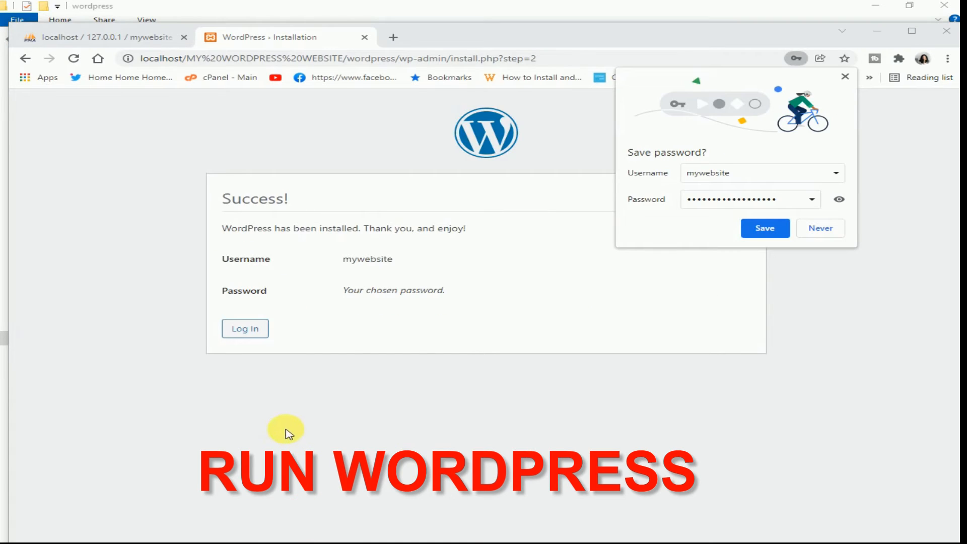
Save the new login credentials in the browser and log in to WordPress with Remember Me selected
click(761, 229)
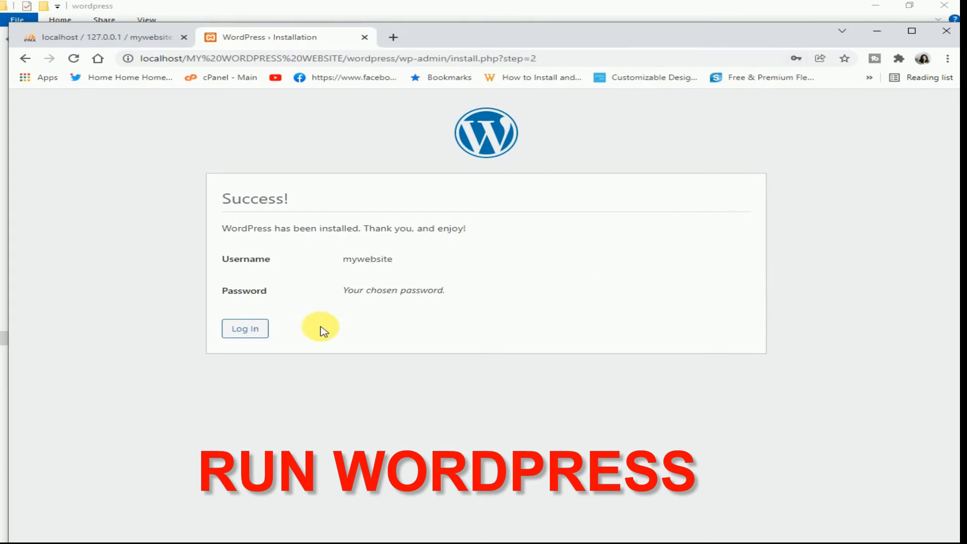
click(256, 333)
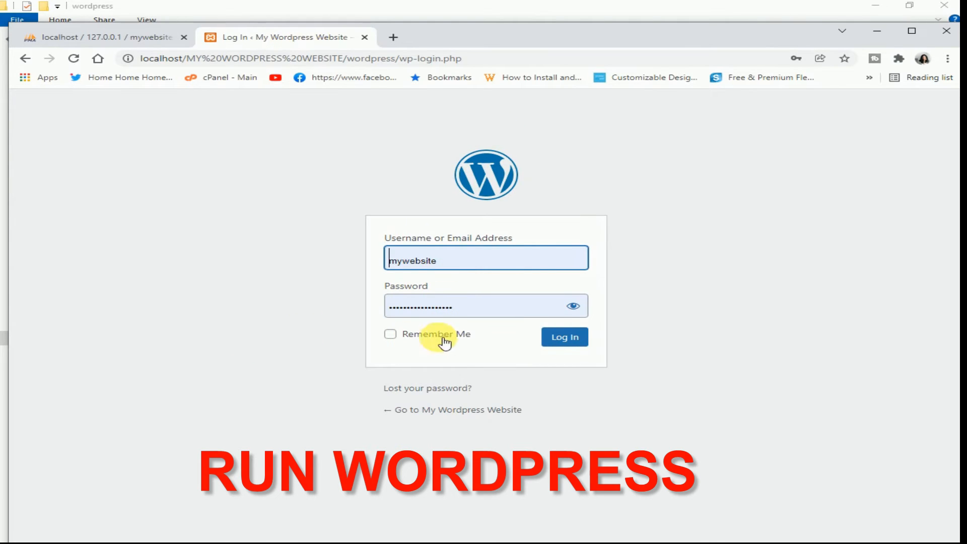
click(574, 306)
click(579, 307)
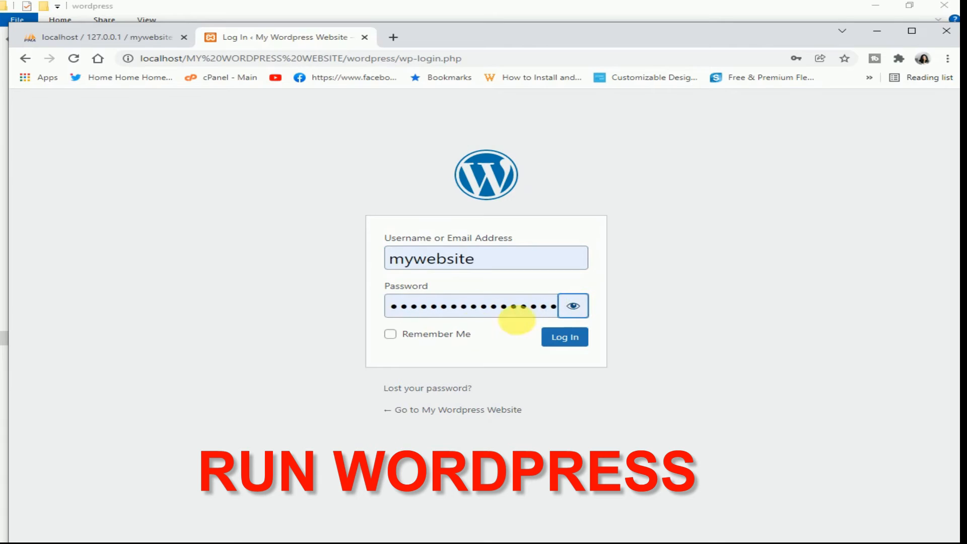
click(400, 335)
click(567, 337)
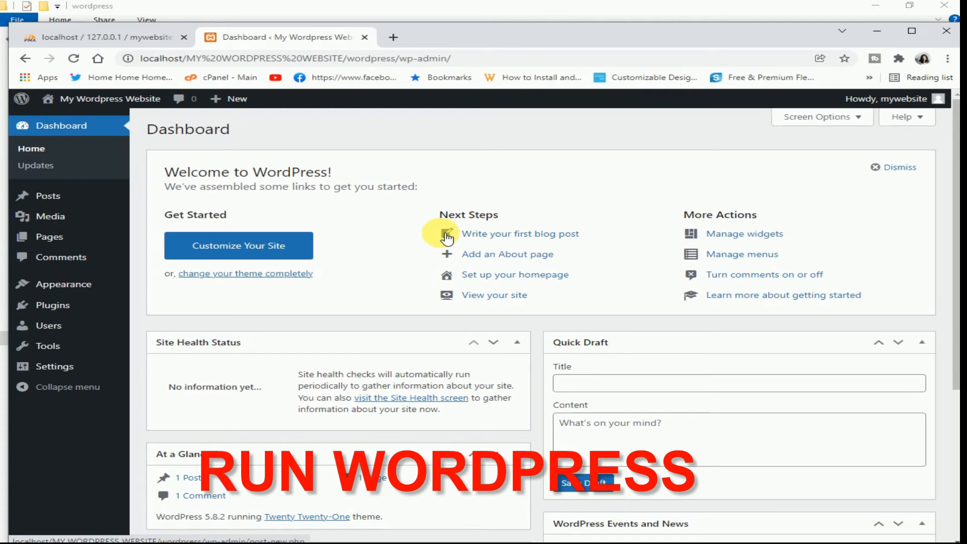
Open the live site in a new browser tab and look through its front page
mouse_move(100, 101)
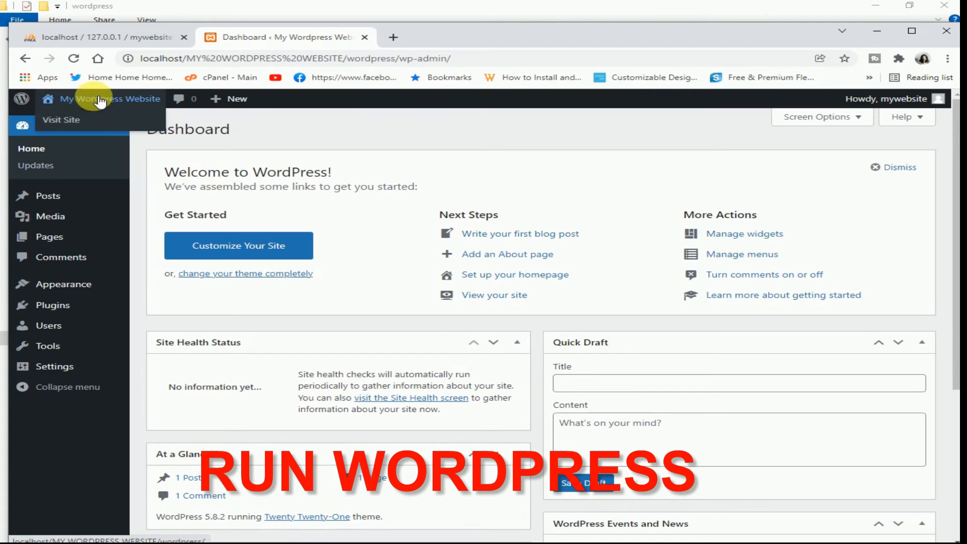
right_click(71, 120)
click(91, 132)
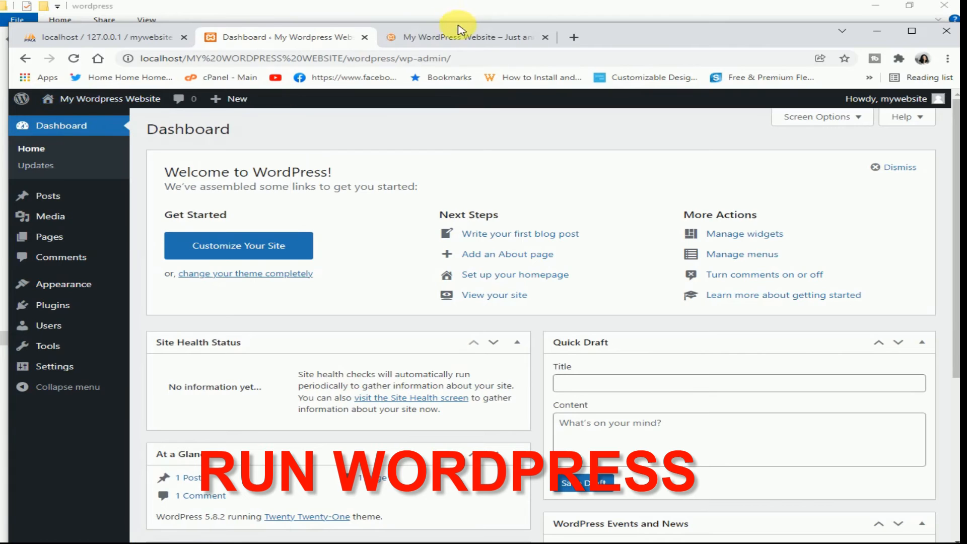
click(456, 37)
scroll(475, 162, down, 6)
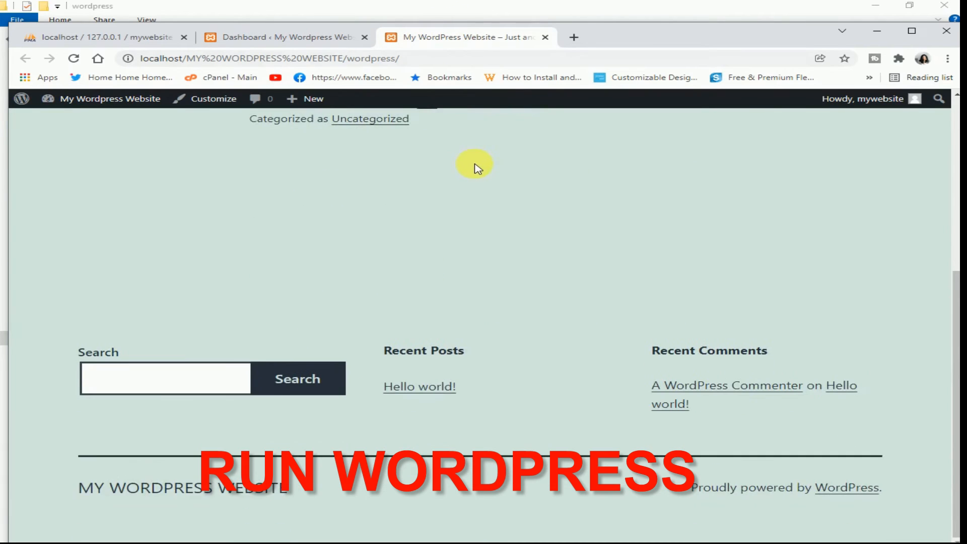
scroll(476, 169, up, 5)
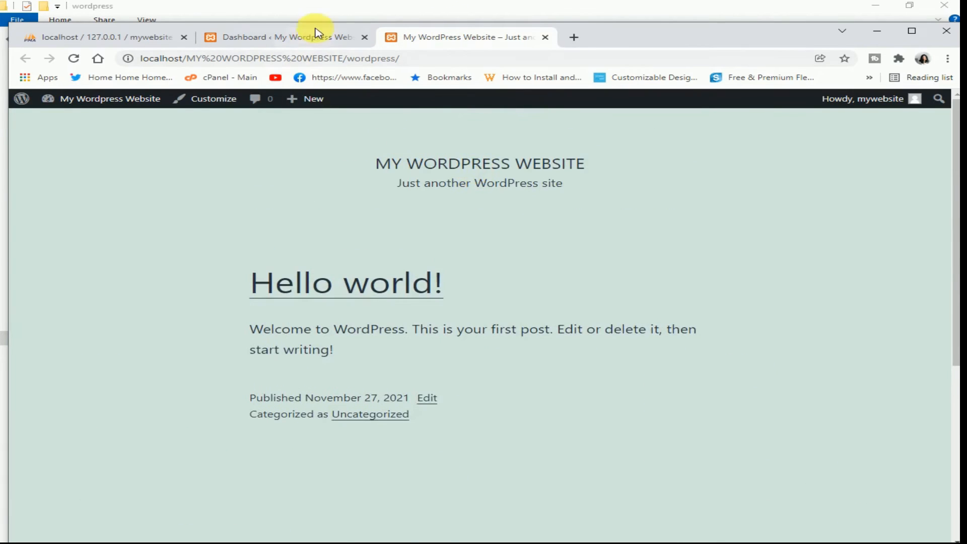
Return to the dashboard, open the installed themes and search them for blog
click(312, 37)
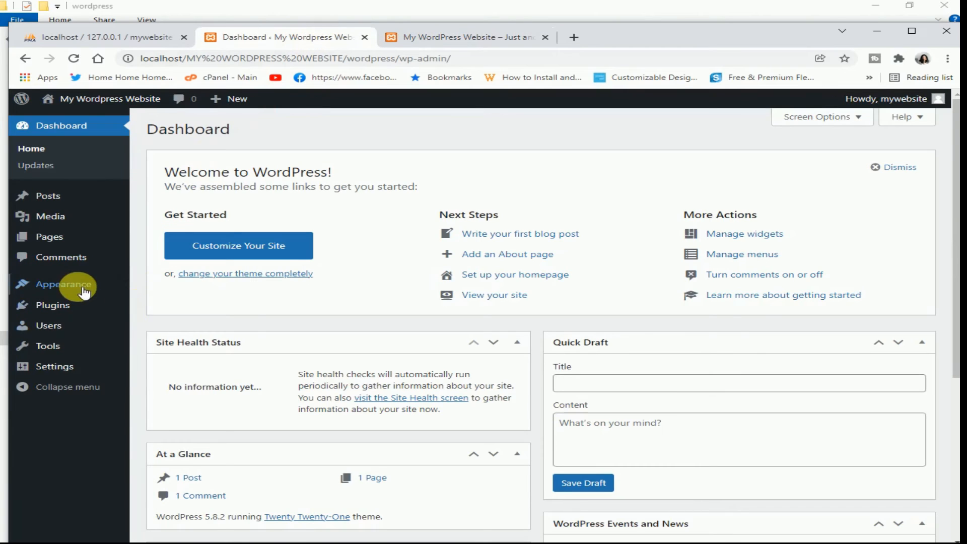
mouse_move(86, 286)
click(168, 288)
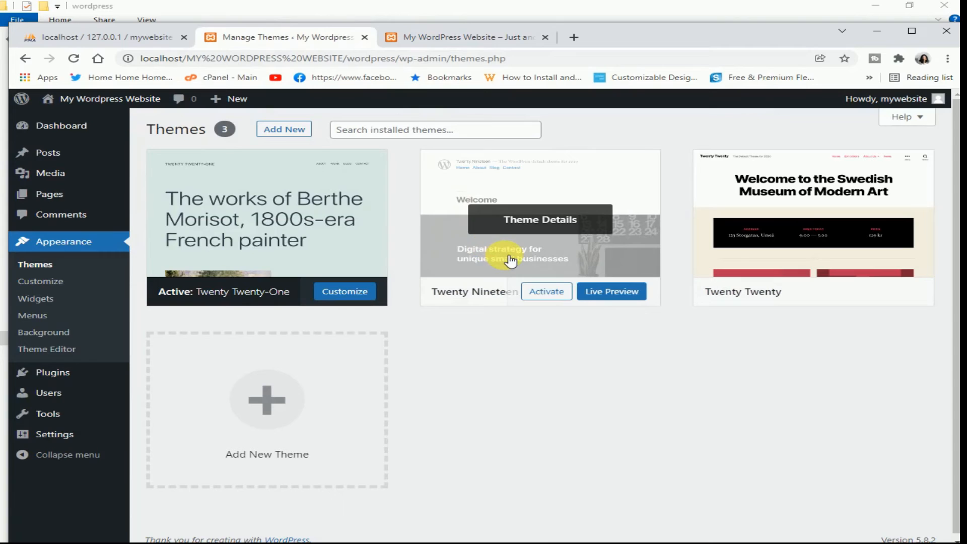
click(352, 132)
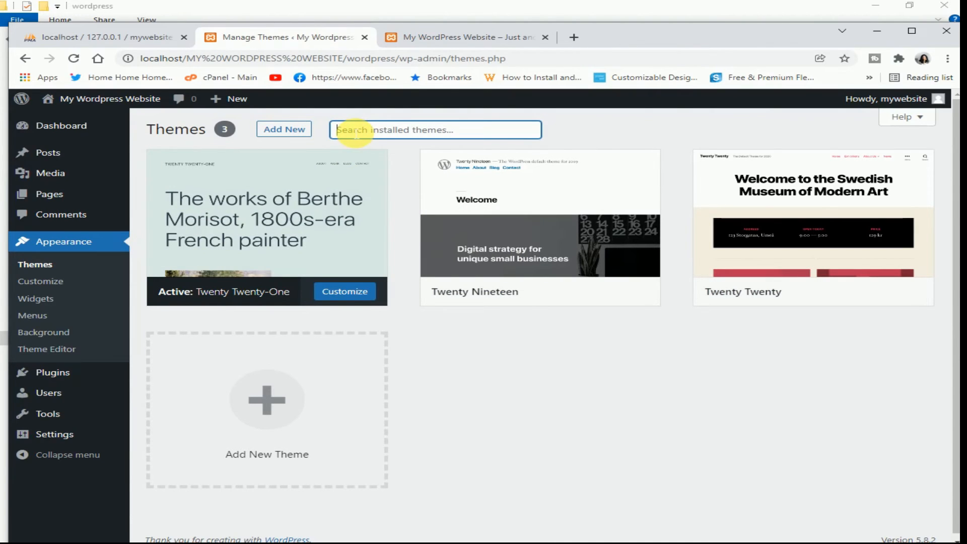
text(b)
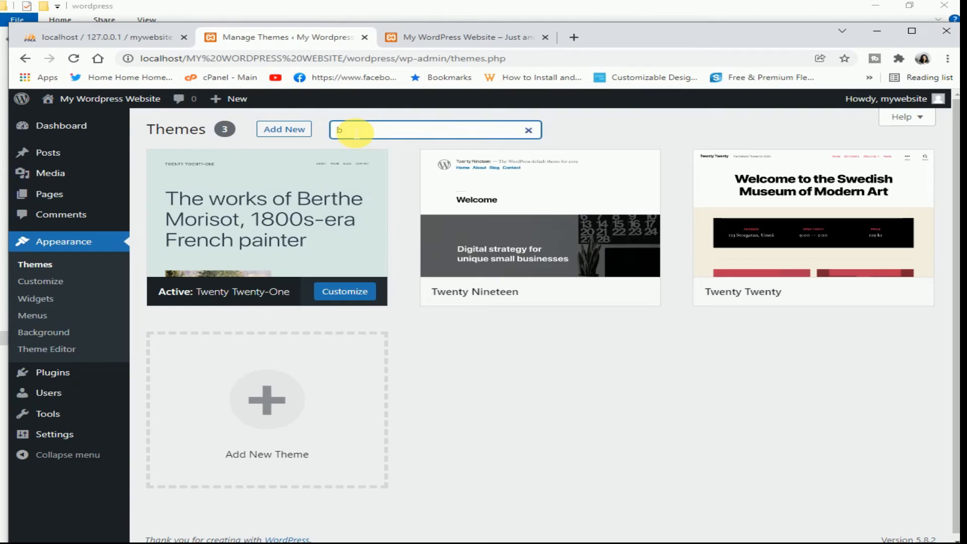
text(log)
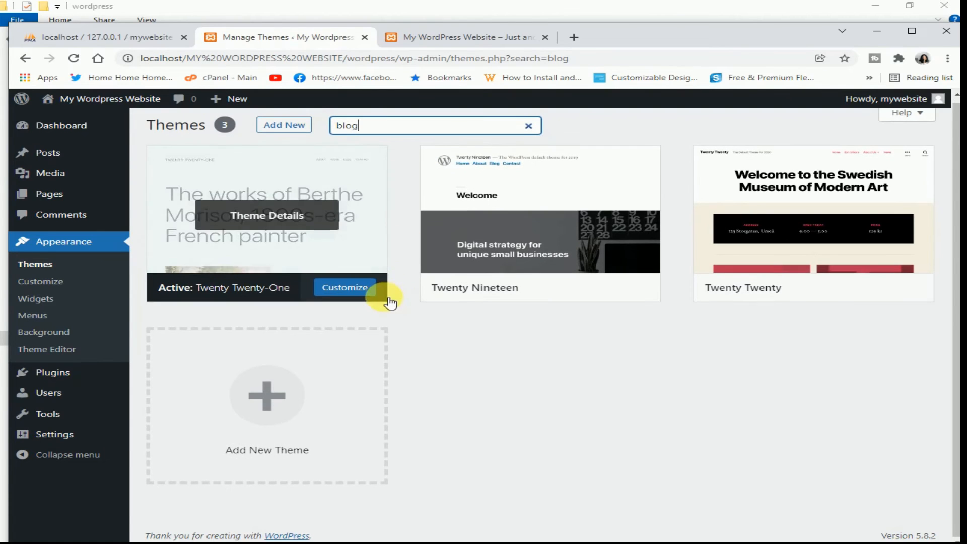
Go to adding a new theme and browse the popular themes in the WordPress theme directory
click(298, 131)
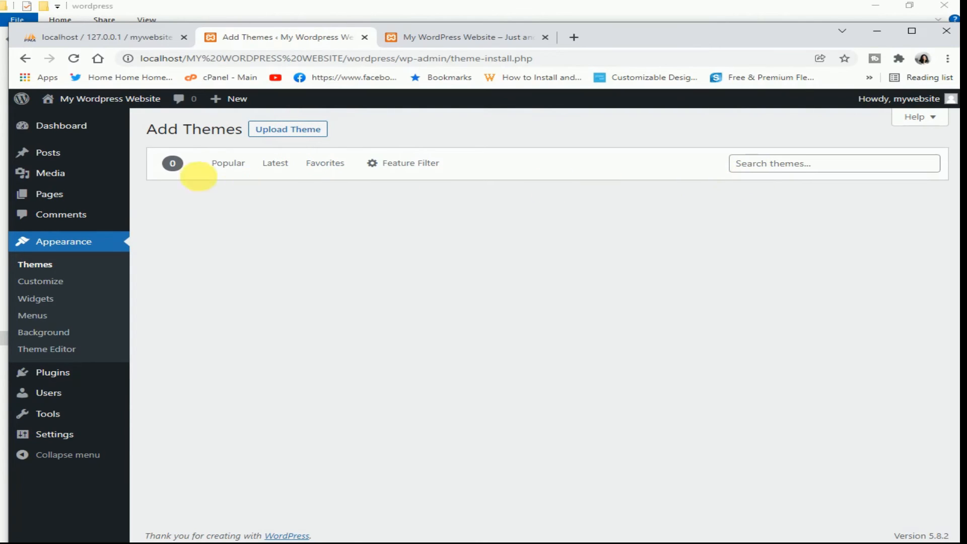
click(239, 168)
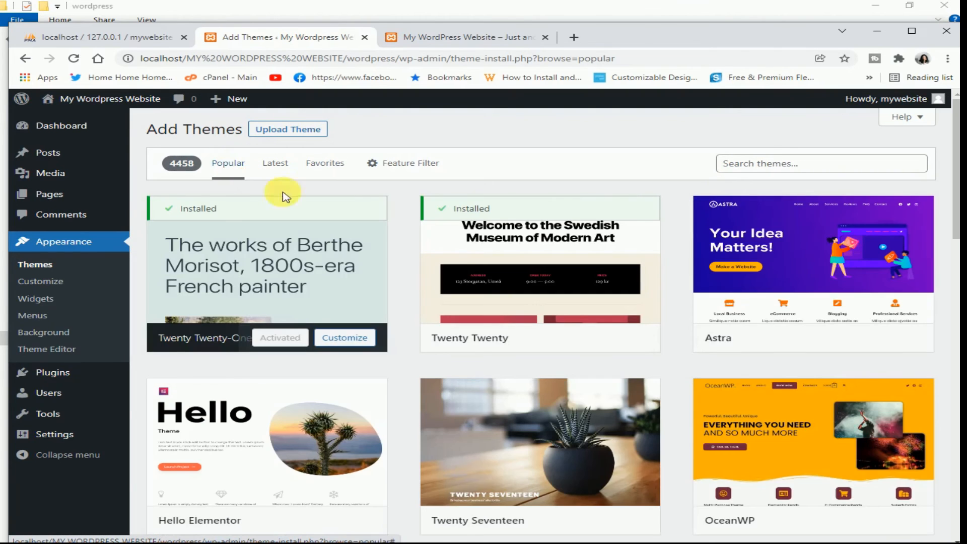
scroll(688, 262, down, 7)
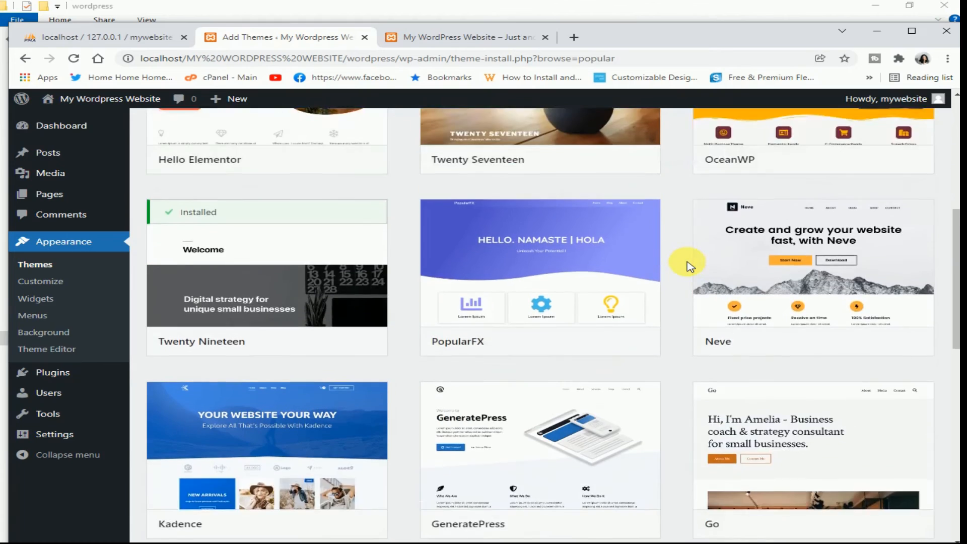
scroll(690, 267, down, 3)
scroll(690, 266, down, 19)
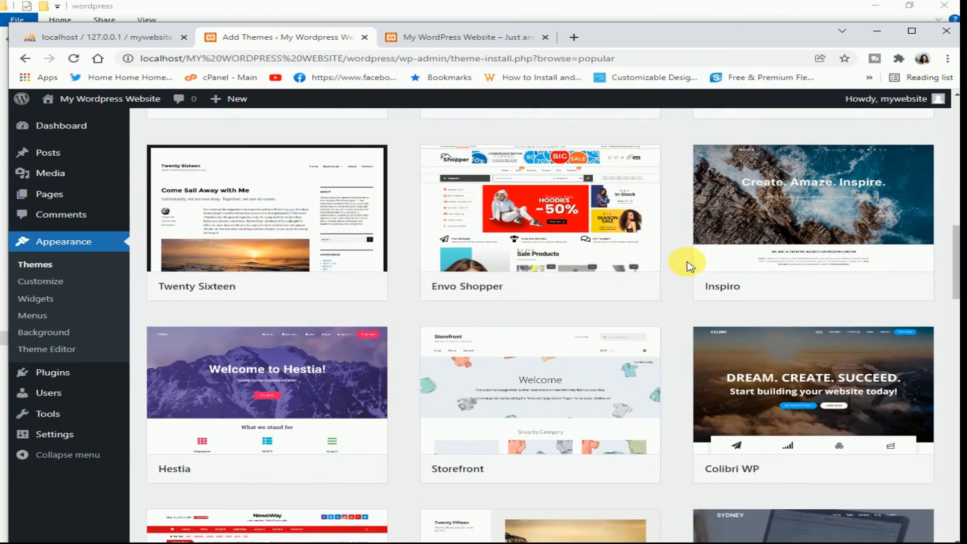
scroll(689, 267, down, 8)
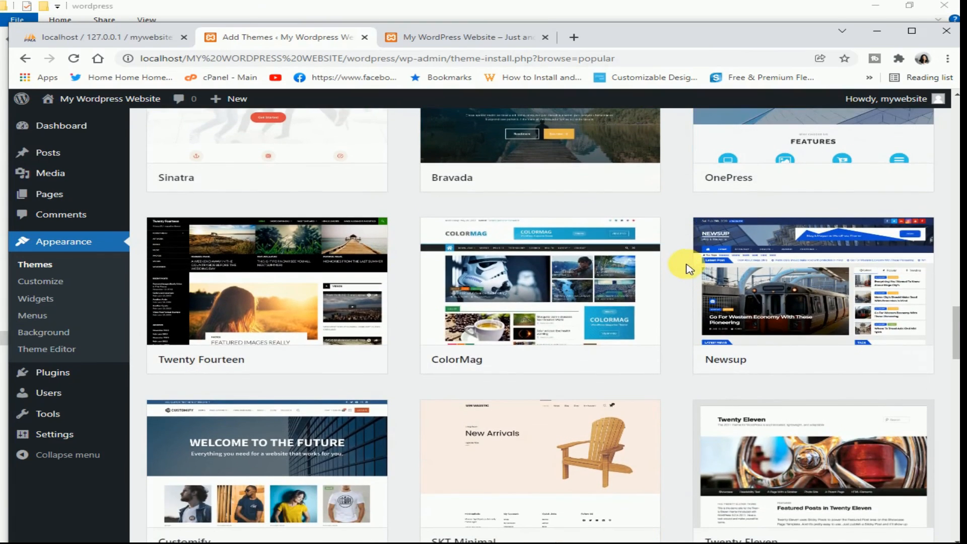
Preview the ColorMag theme, look through its demo page and install the theme
click(497, 290)
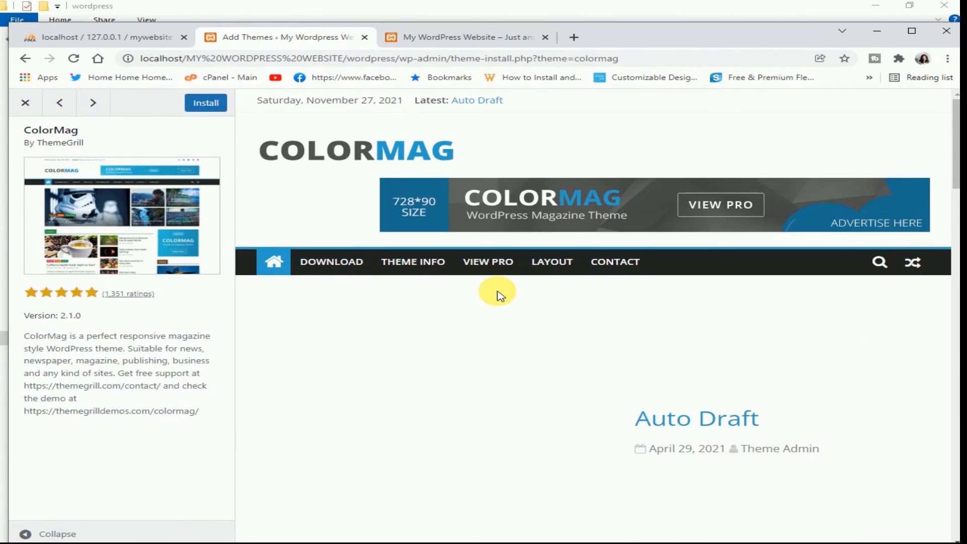
scroll(579, 322, down, 6)
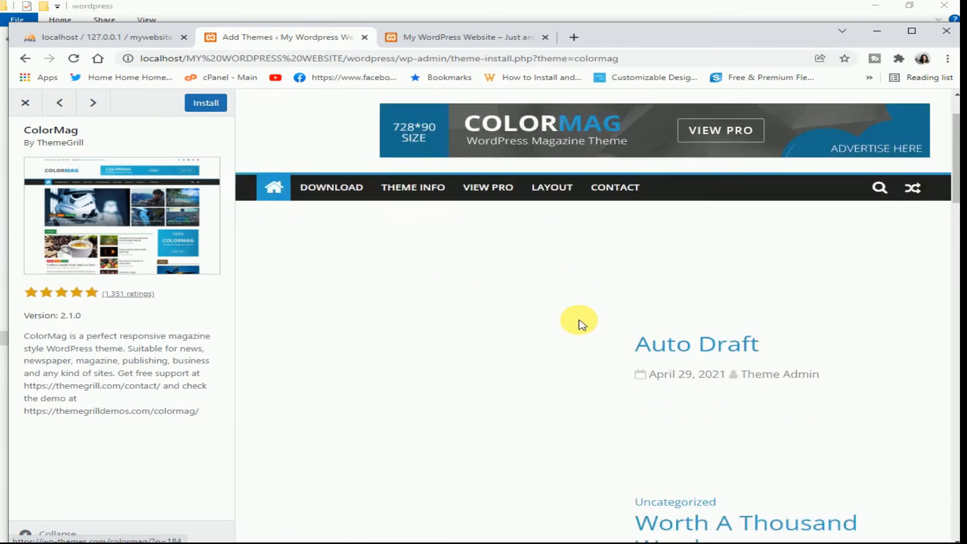
scroll(581, 324, down, 5)
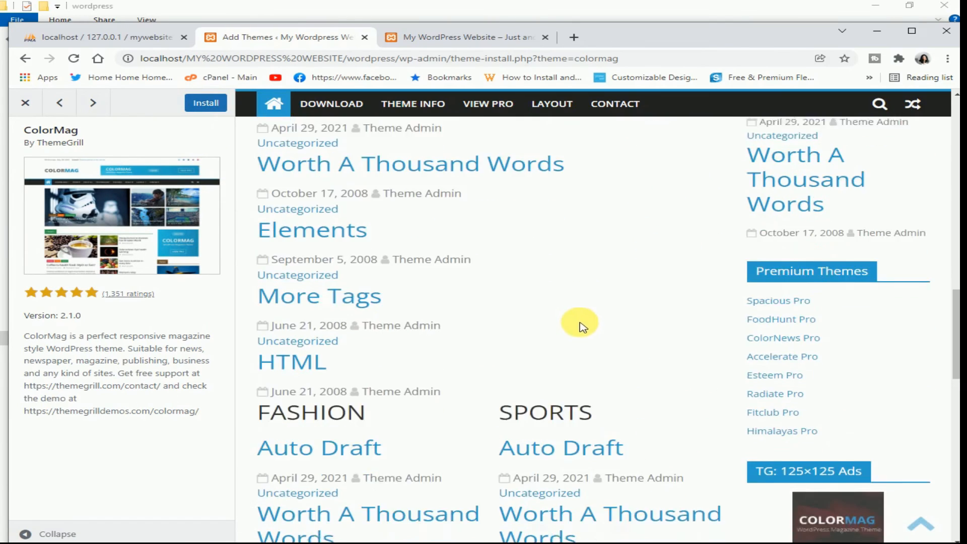
scroll(579, 322, down, 8)
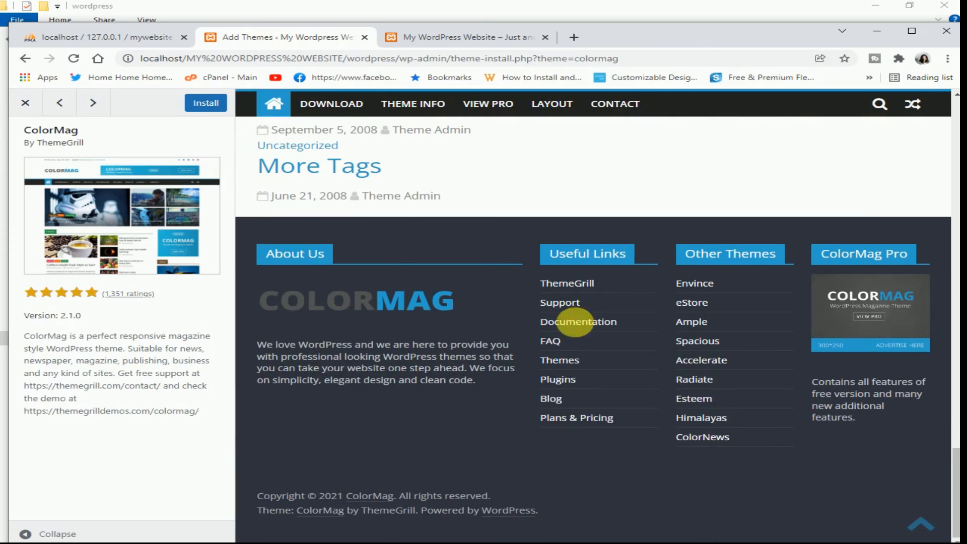
click(215, 105)
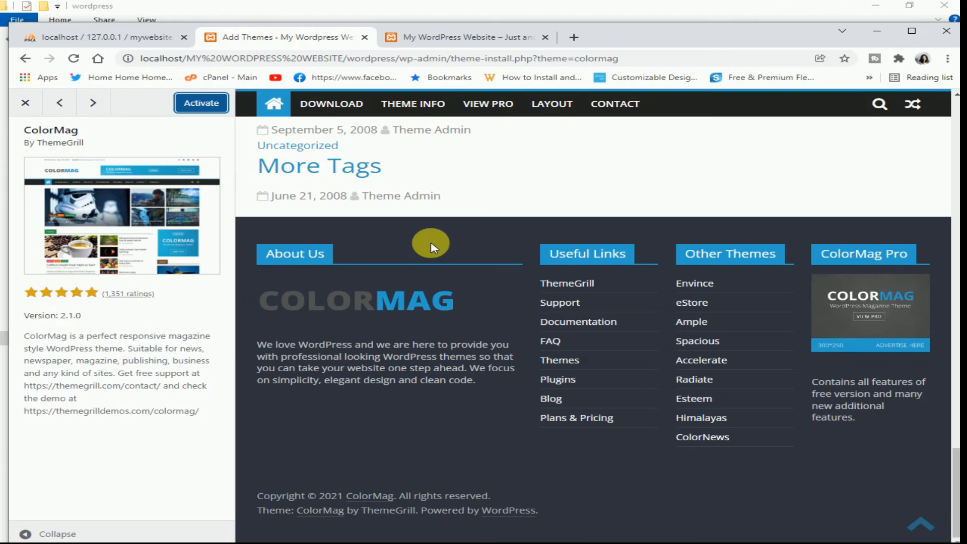
scroll(518, 242, up, 5)
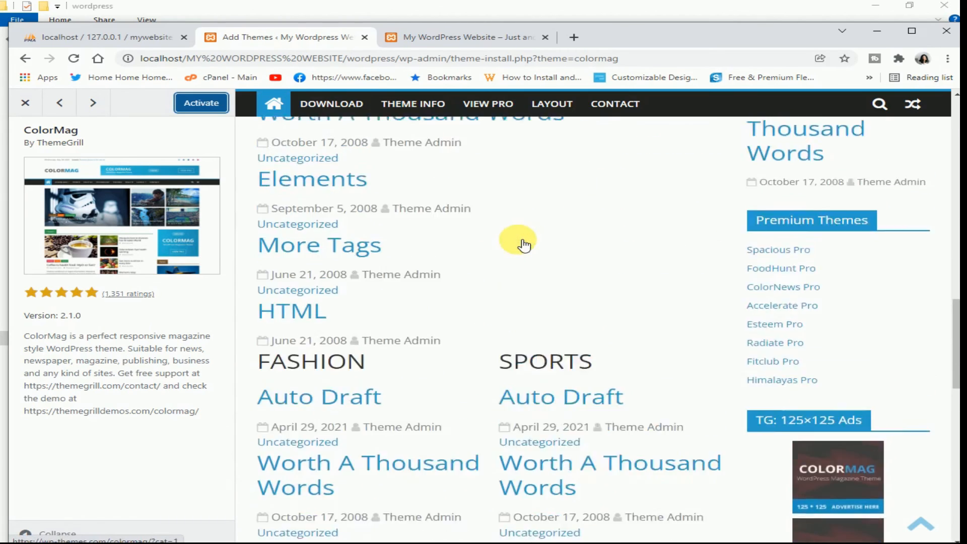
scroll(524, 245, up, 3)
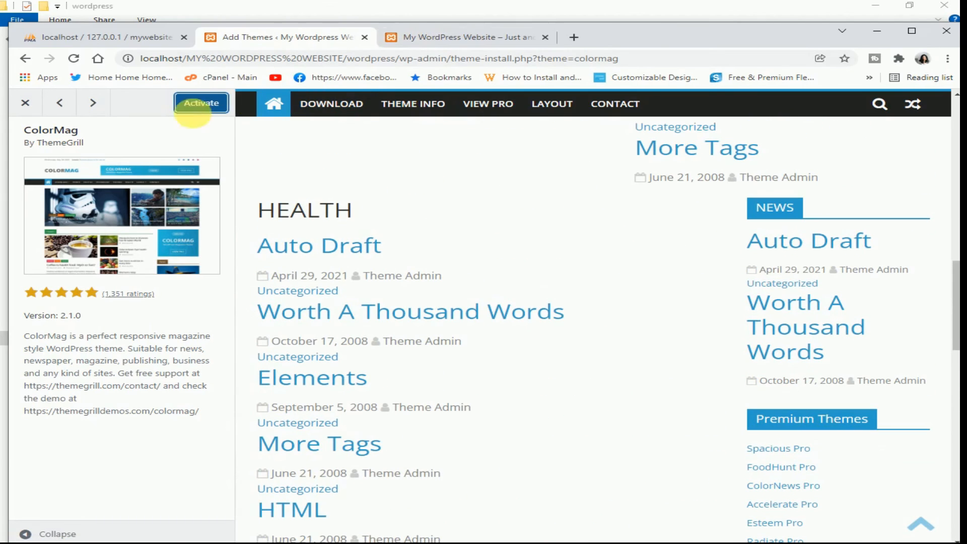
Activate the ColorMag theme and look over the installed themes
click(199, 105)
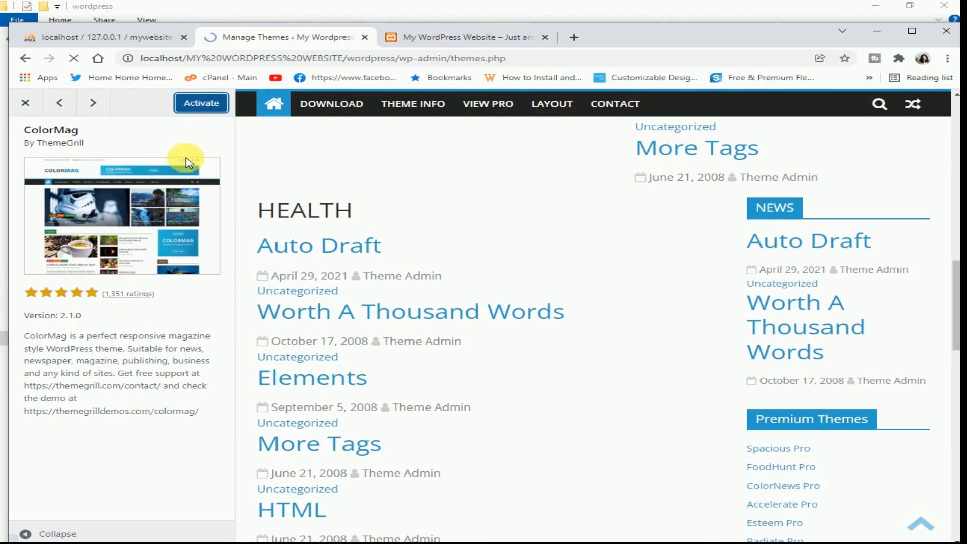
scroll(398, 240, down, 1)
scroll(396, 257, down, 1)
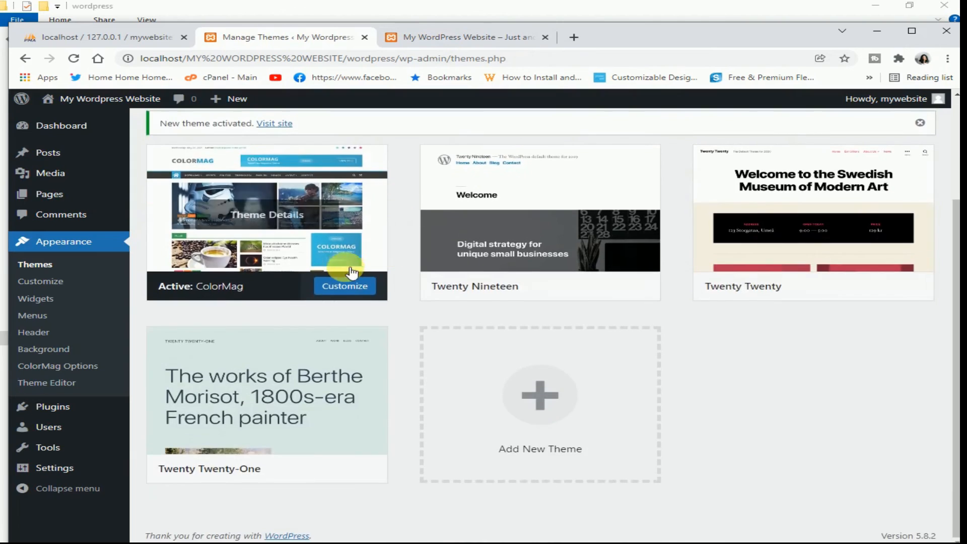
scroll(367, 272, up, 3)
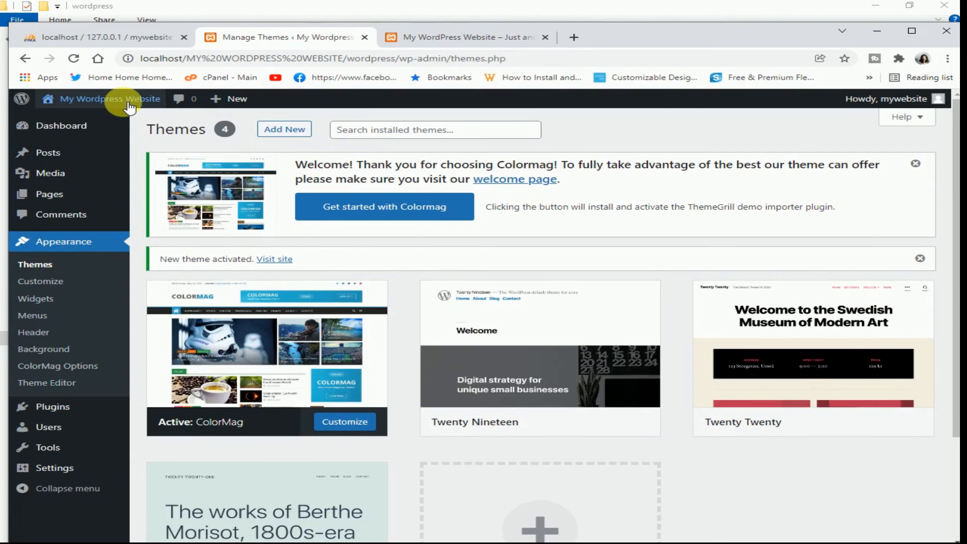
Visit the live site from the dashboard and look through its front page with the ColorMag theme
click(83, 126)
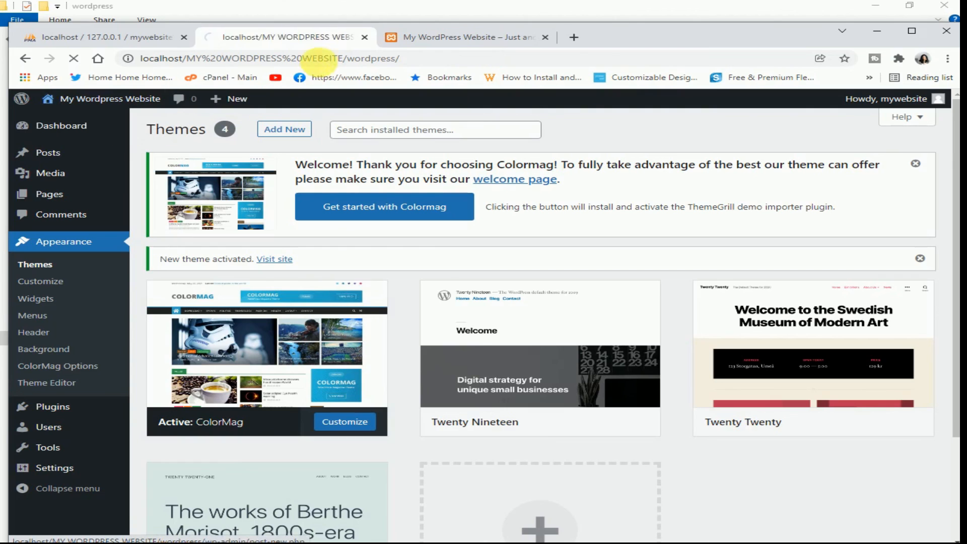
scroll(382, 211, down, 1)
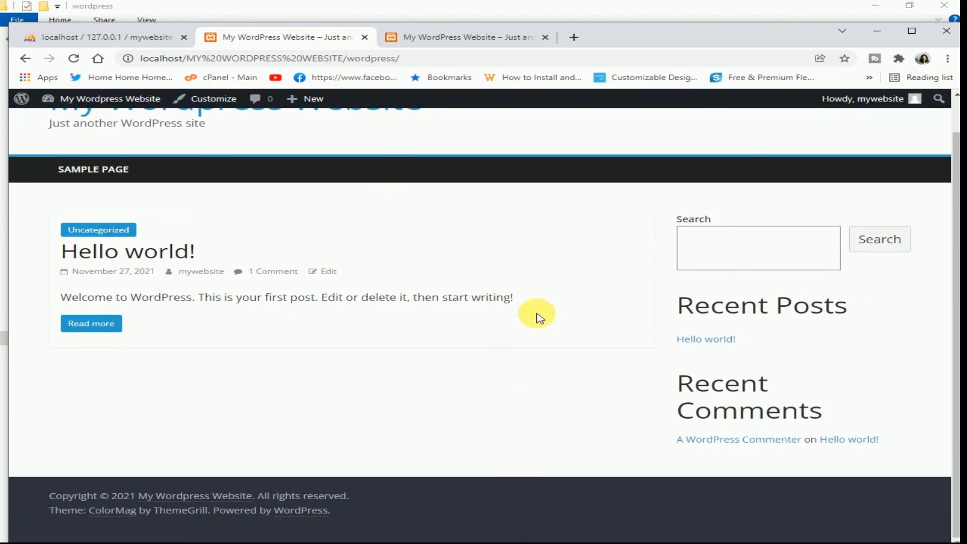
scroll(514, 237, up, 1)
scroll(513, 237, up, 1)
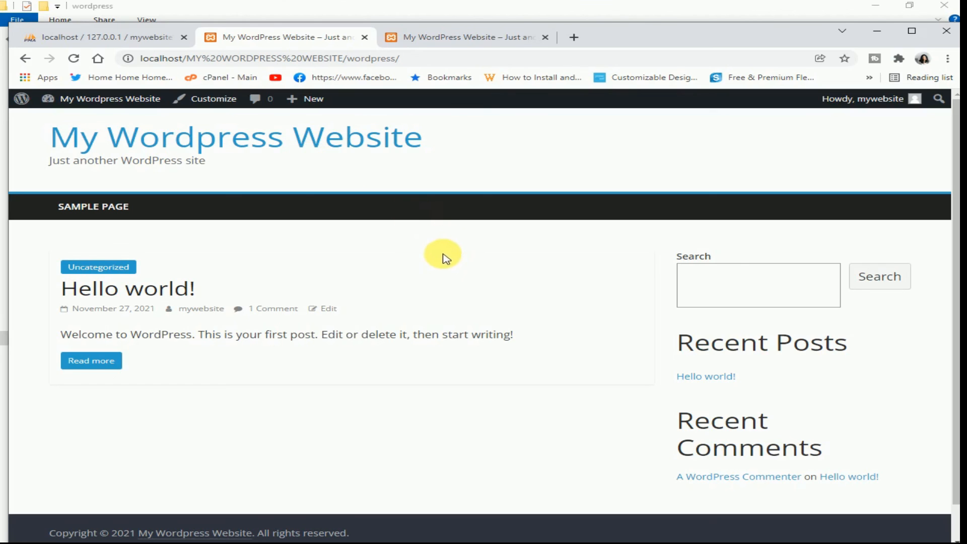
scroll(433, 257, down, 1)
scroll(388, 252, up, 1)
Return to the WordPress dashboard and look through the front page in the site's other browser tab
mouse_move(88, 99)
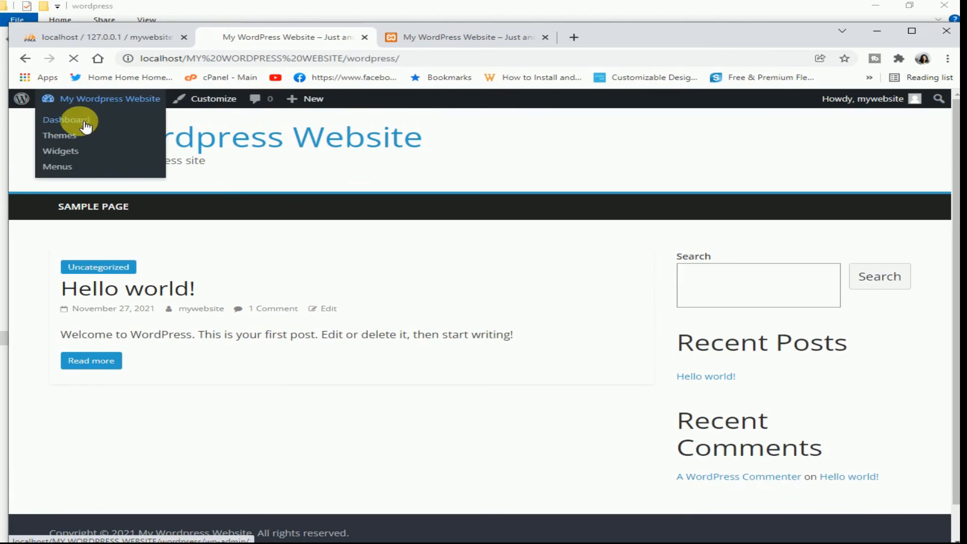
click(64, 121)
click(450, 41)
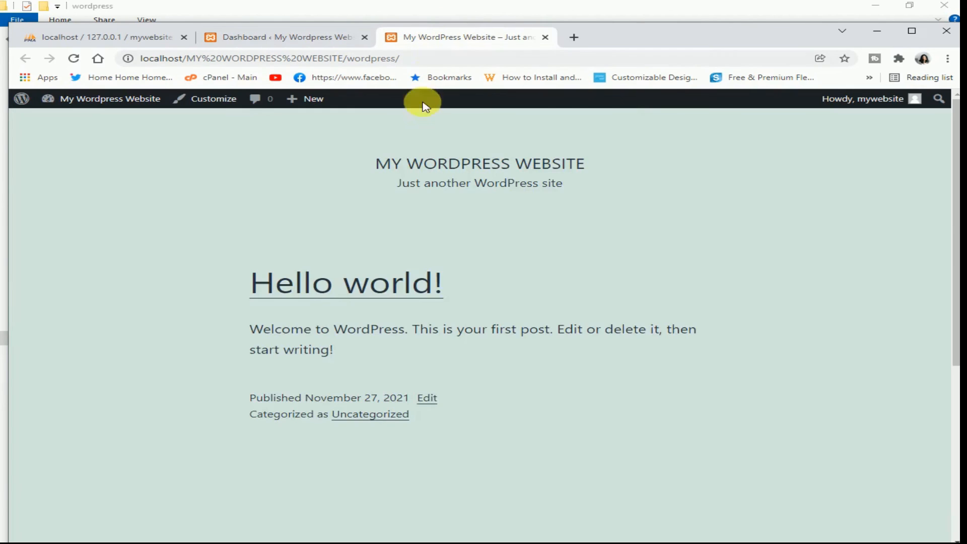
scroll(464, 214, down, 5)
Switch to phpMyAdmin, reload the mywebsite database and look through its WordPress tables
click(147, 43)
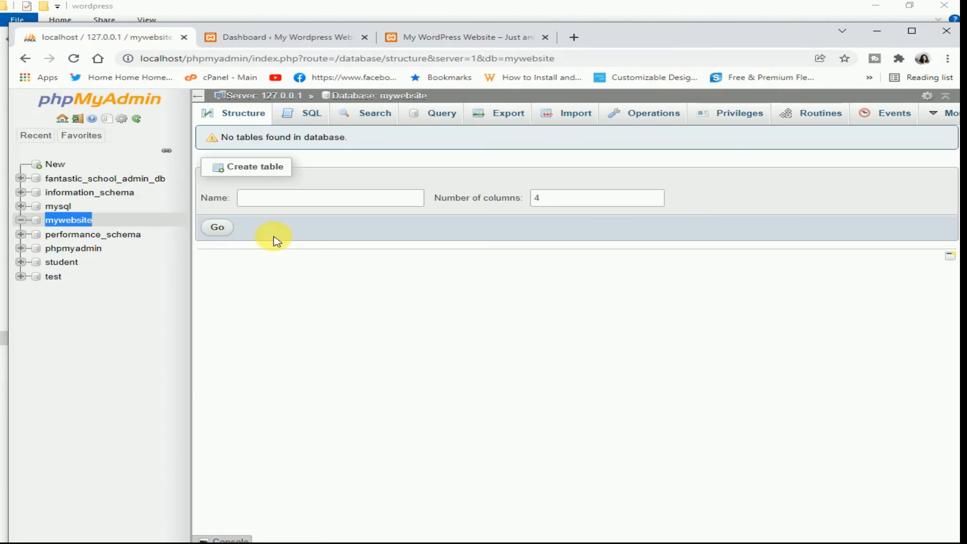
double_click(88, 221)
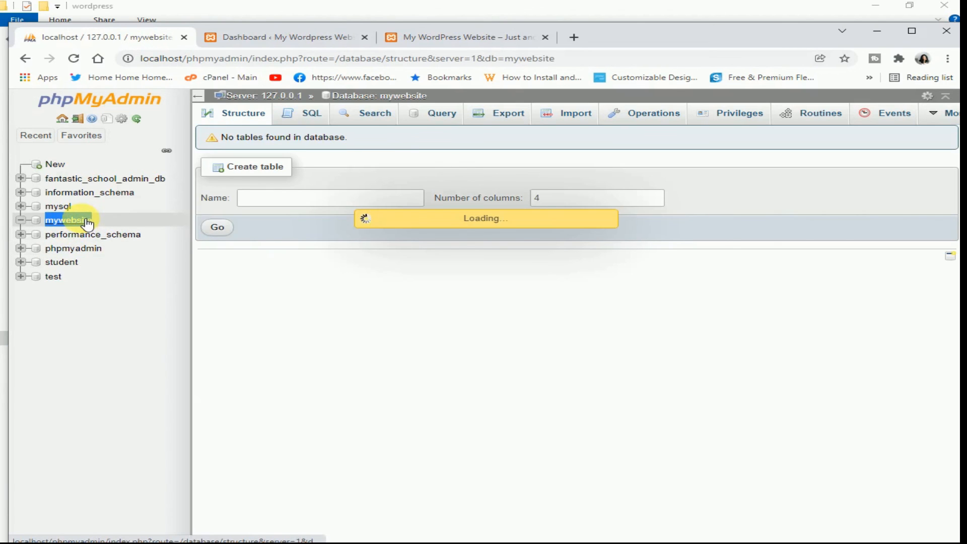
scroll(443, 298, down, 2)
scroll(452, 303, up, 2)
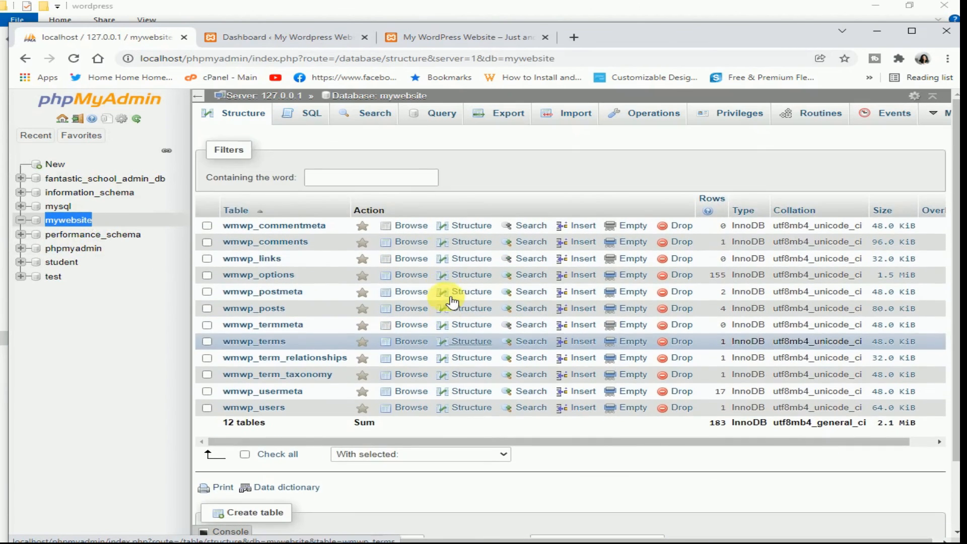
Review the open site page and the WordPress dashboard, and return to the mywebsite database tables in phpMyAdmin
click(442, 37)
scroll(374, 296, up, 6)
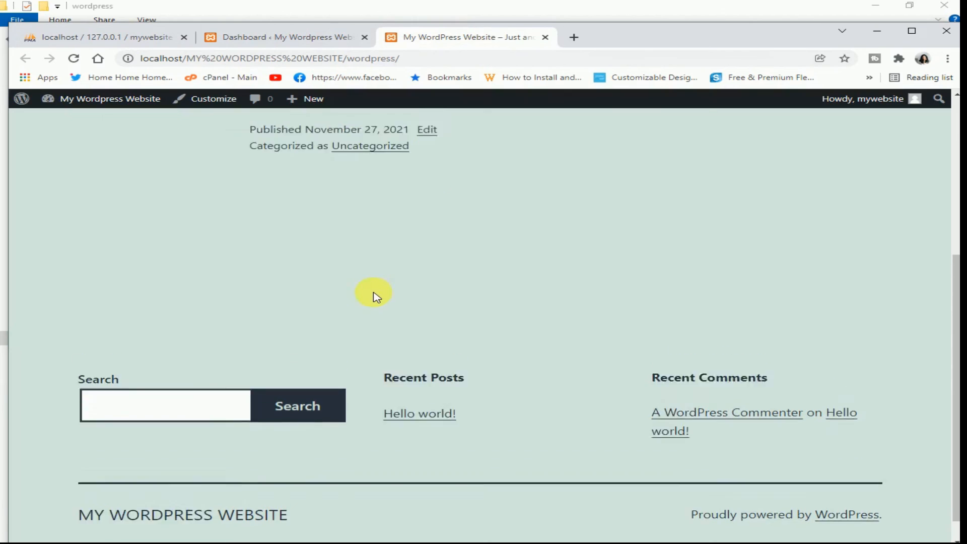
click(252, 42)
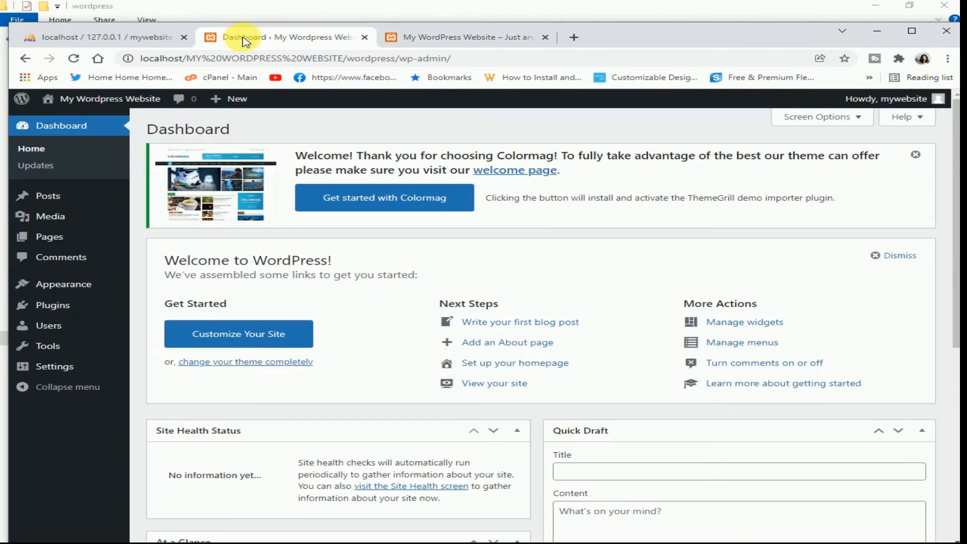
click(145, 36)
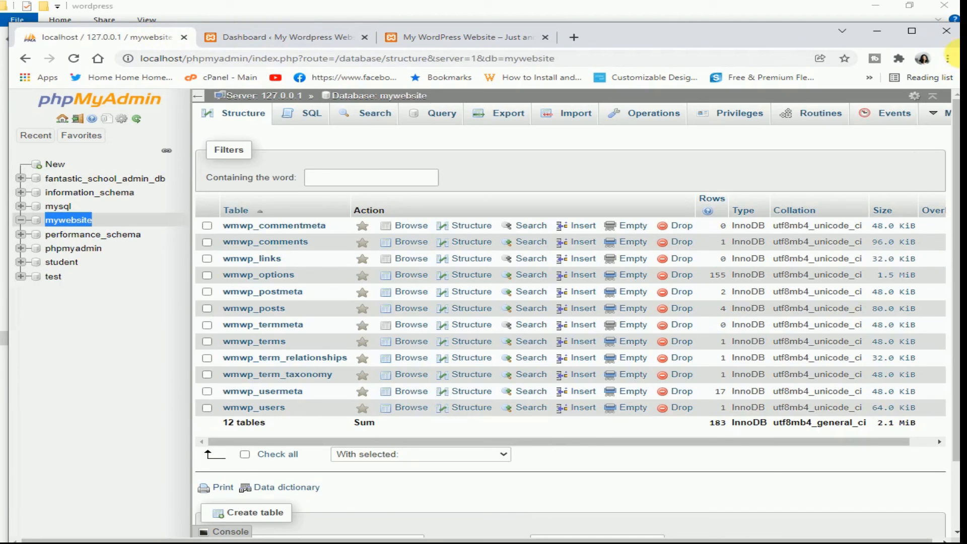
click(912, 31)
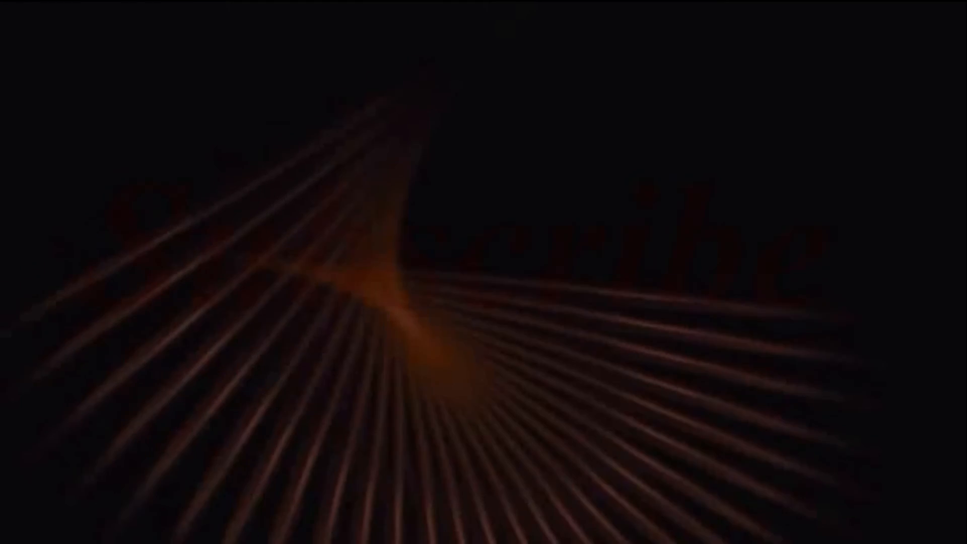